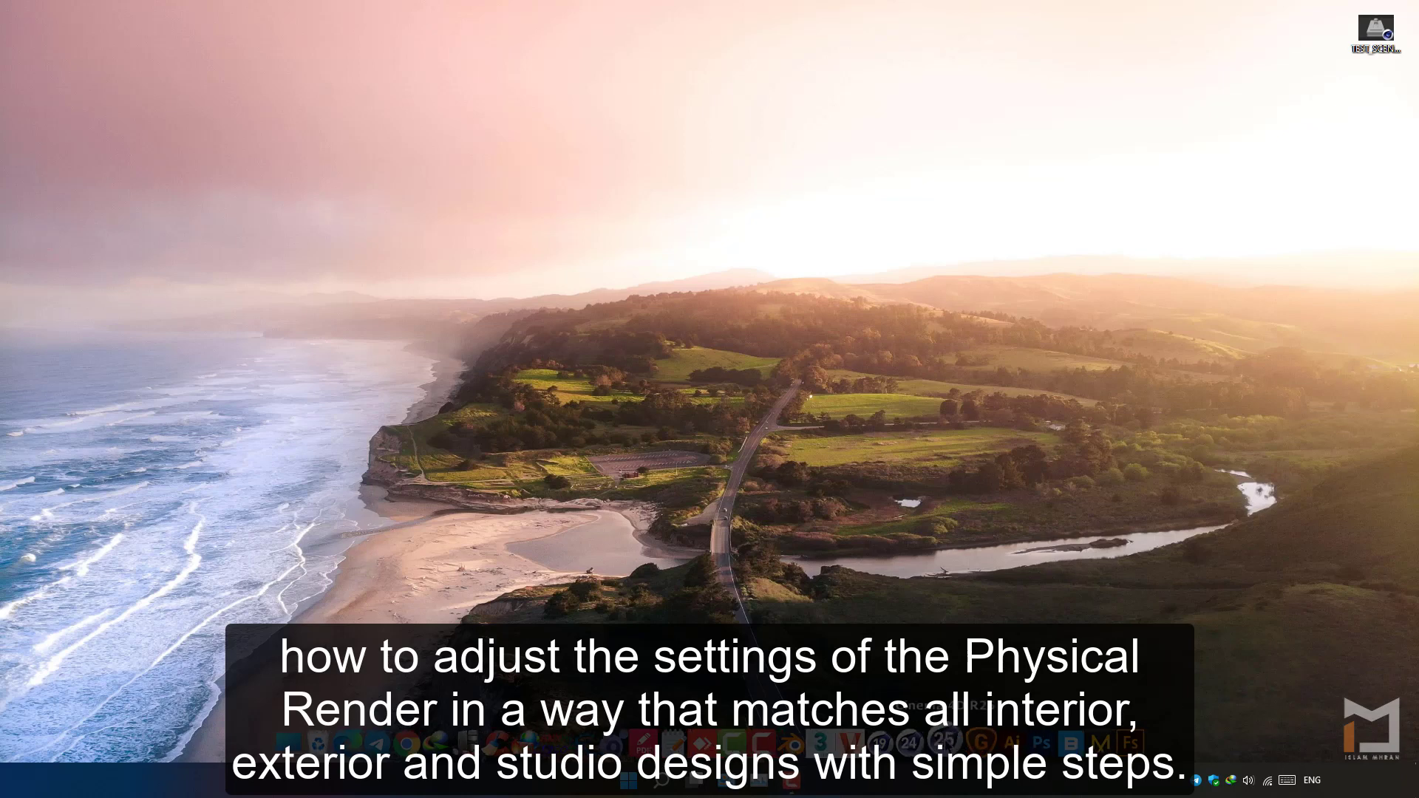
Launch Cinema 4D R25 from the desktop shortcut to an empty Untitled 1 project.
left_click(946, 735)
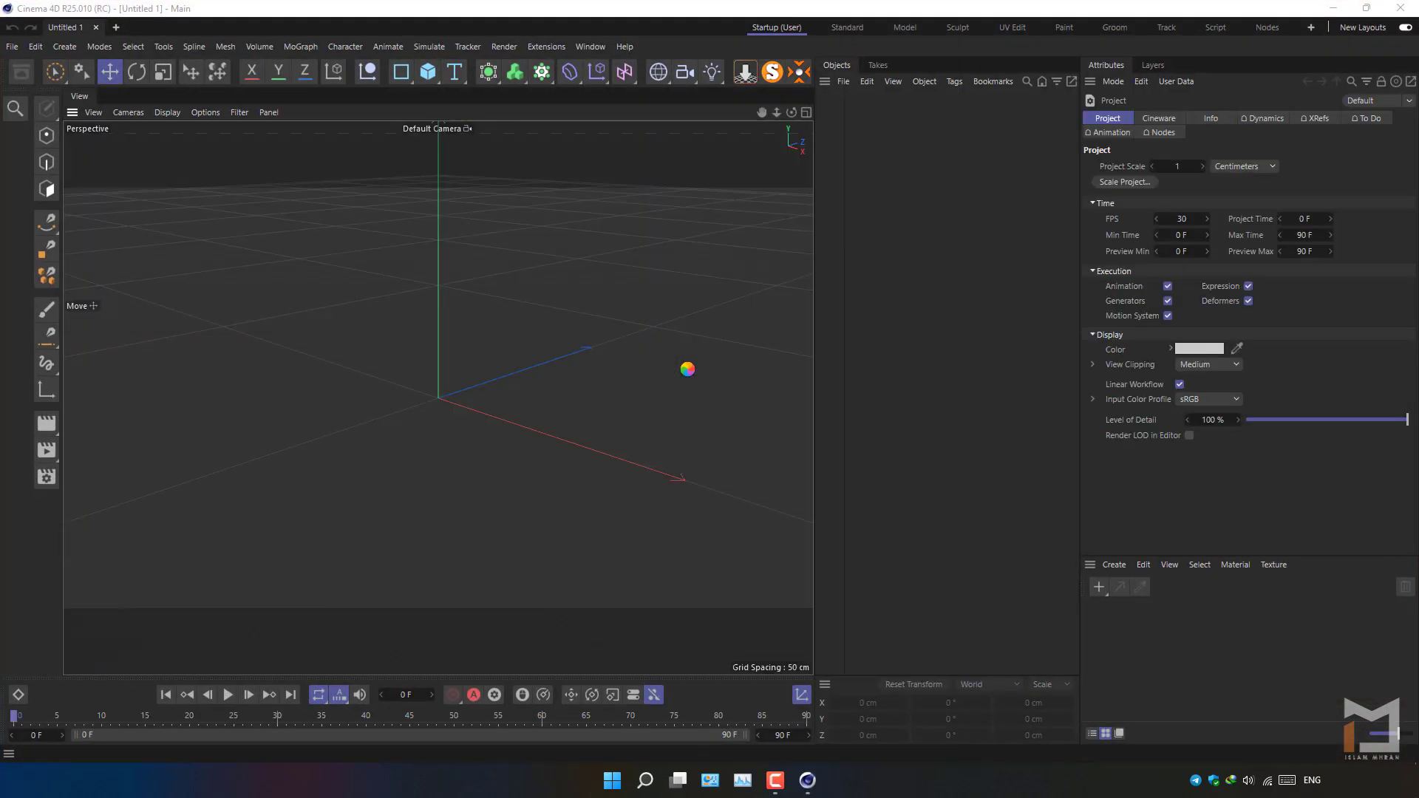
Open the TEST_SCENE.c4d project from the Desktop via File > Open Project.
left_click(13, 48)
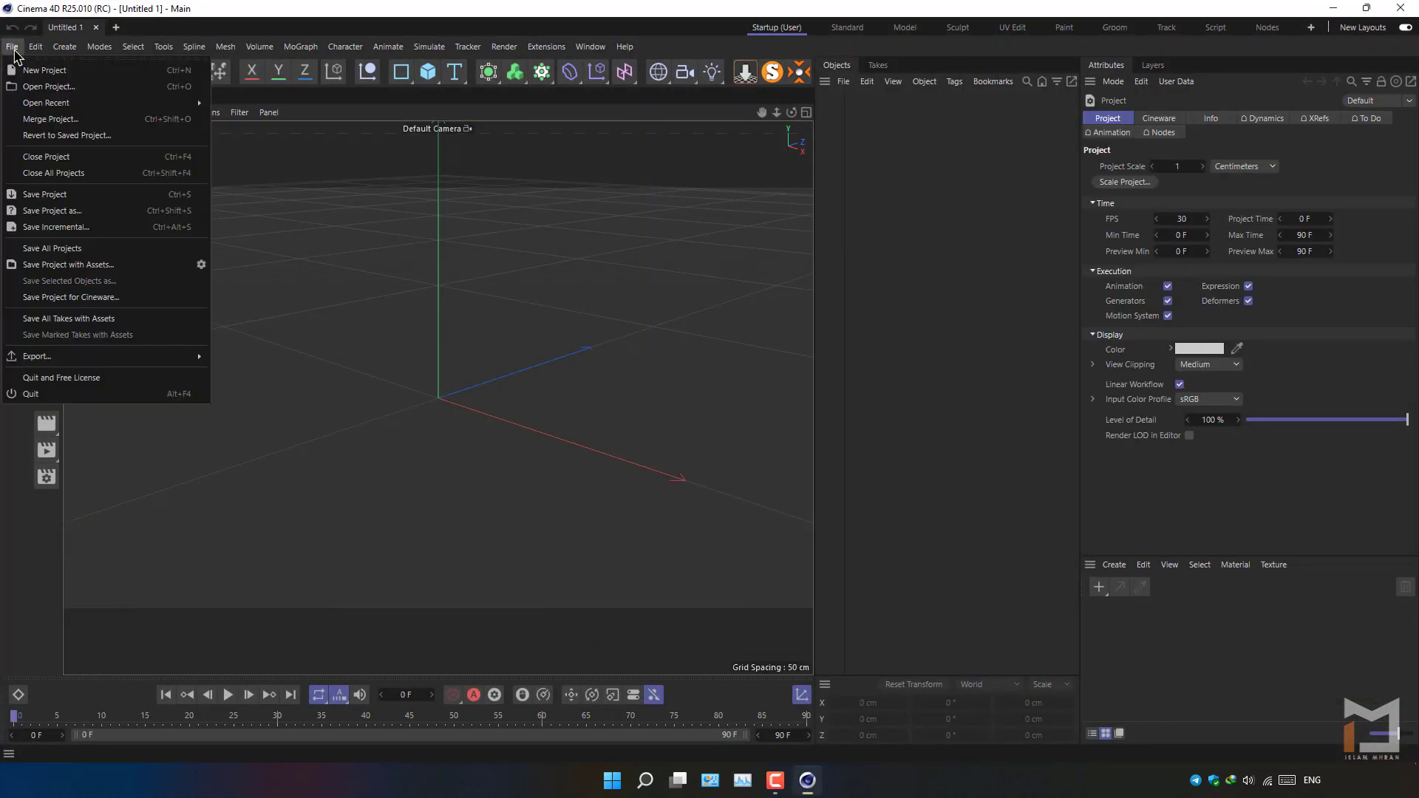
left_click(49, 87)
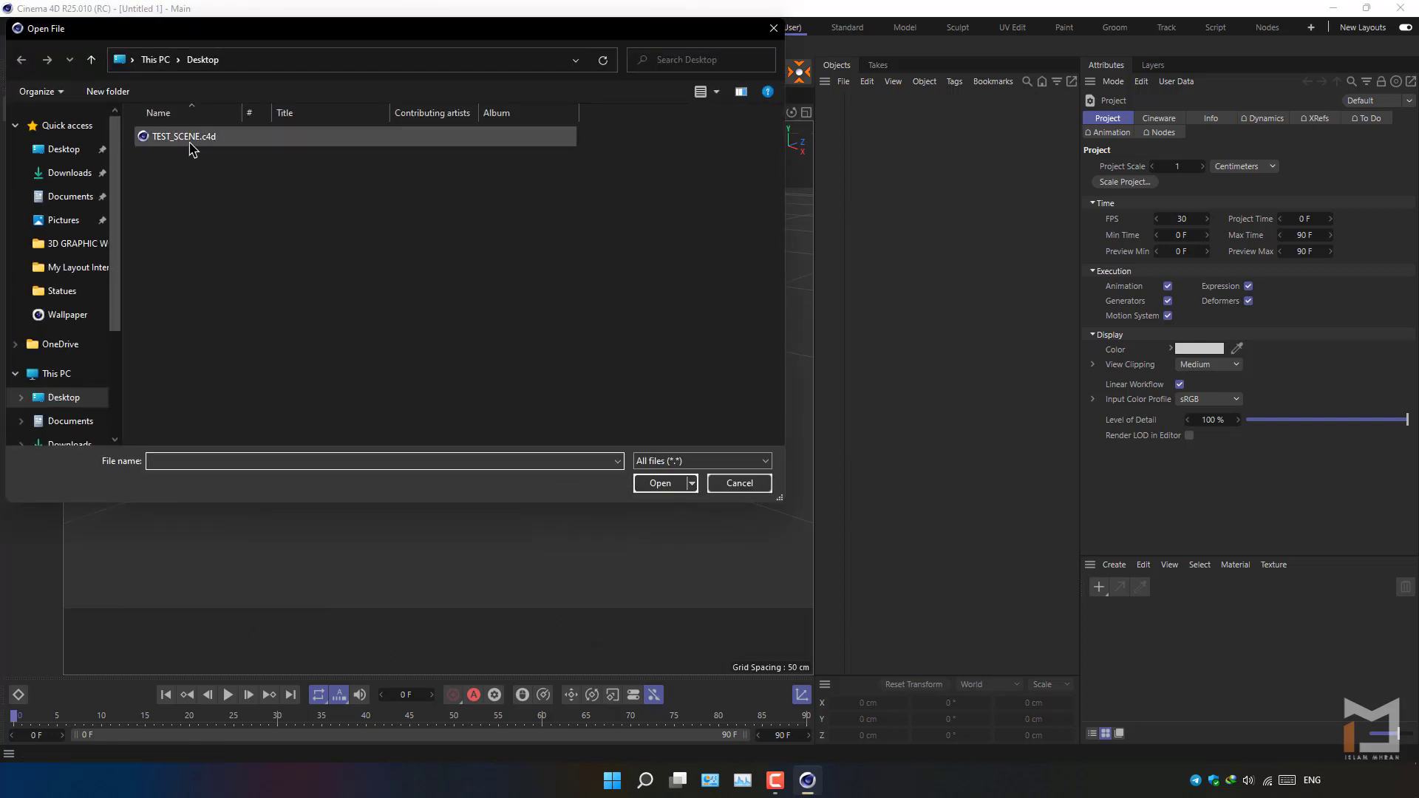
left_click(191, 145)
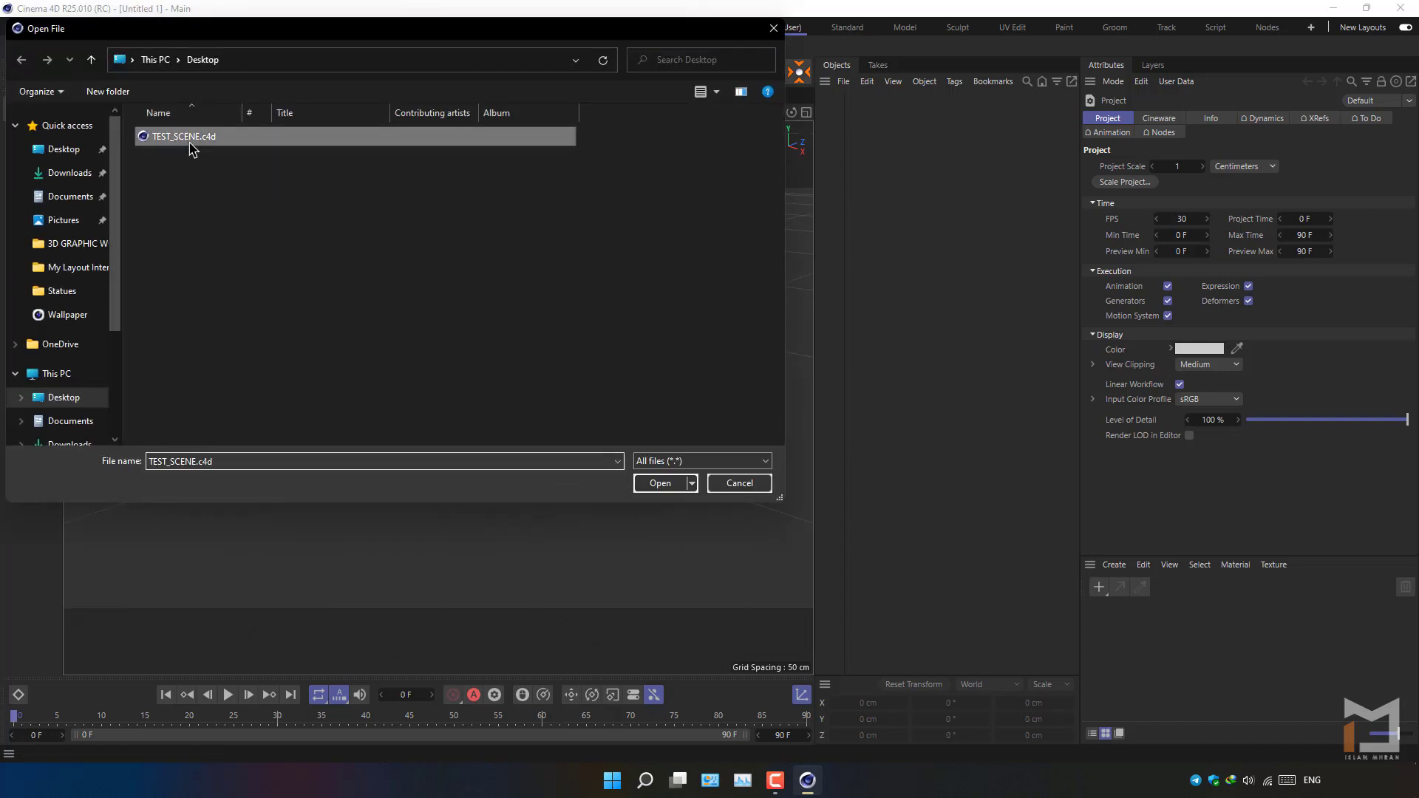
left_click(673, 487)
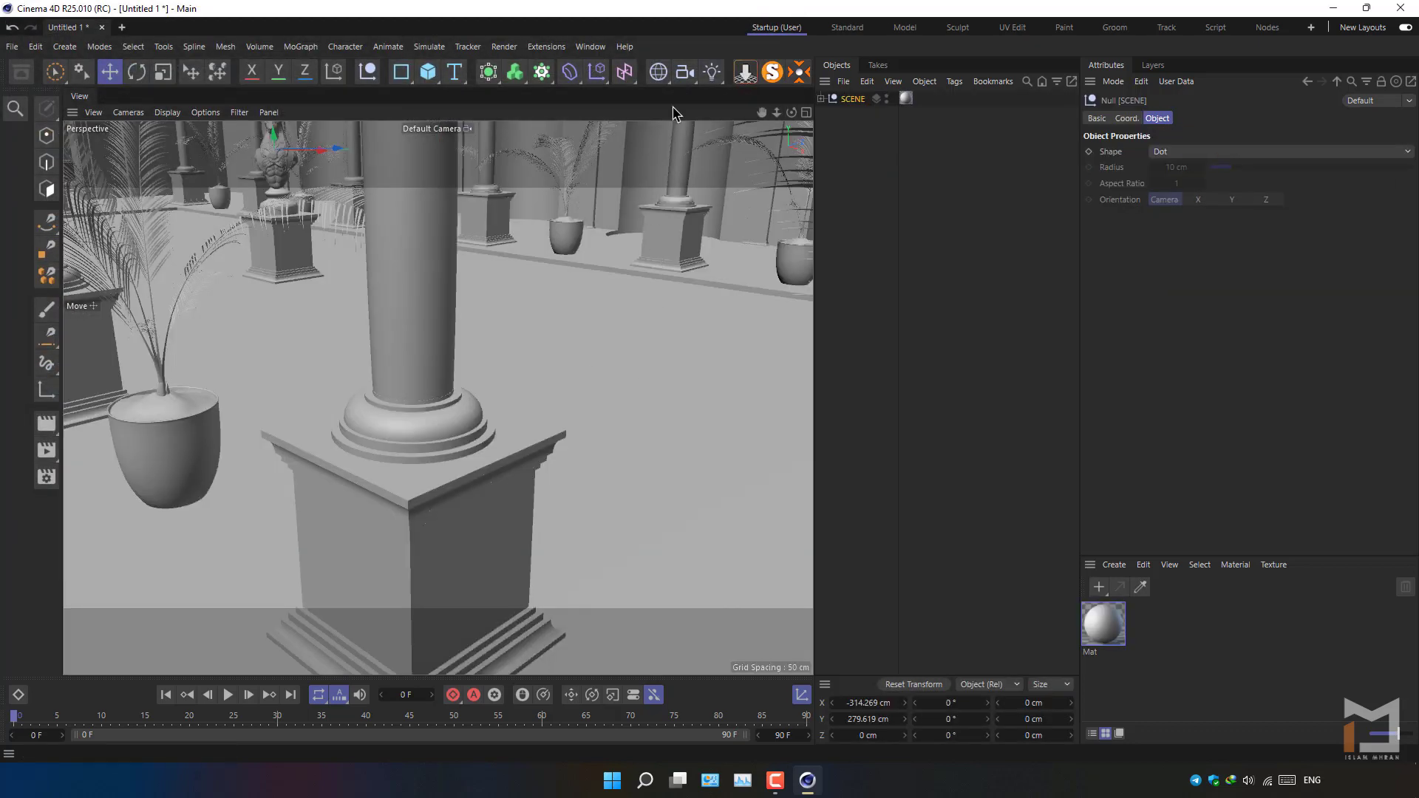
Add a camera, look through it, and set its focal length to 30 mm.
left_click(685, 72)
left_click(896, 99)
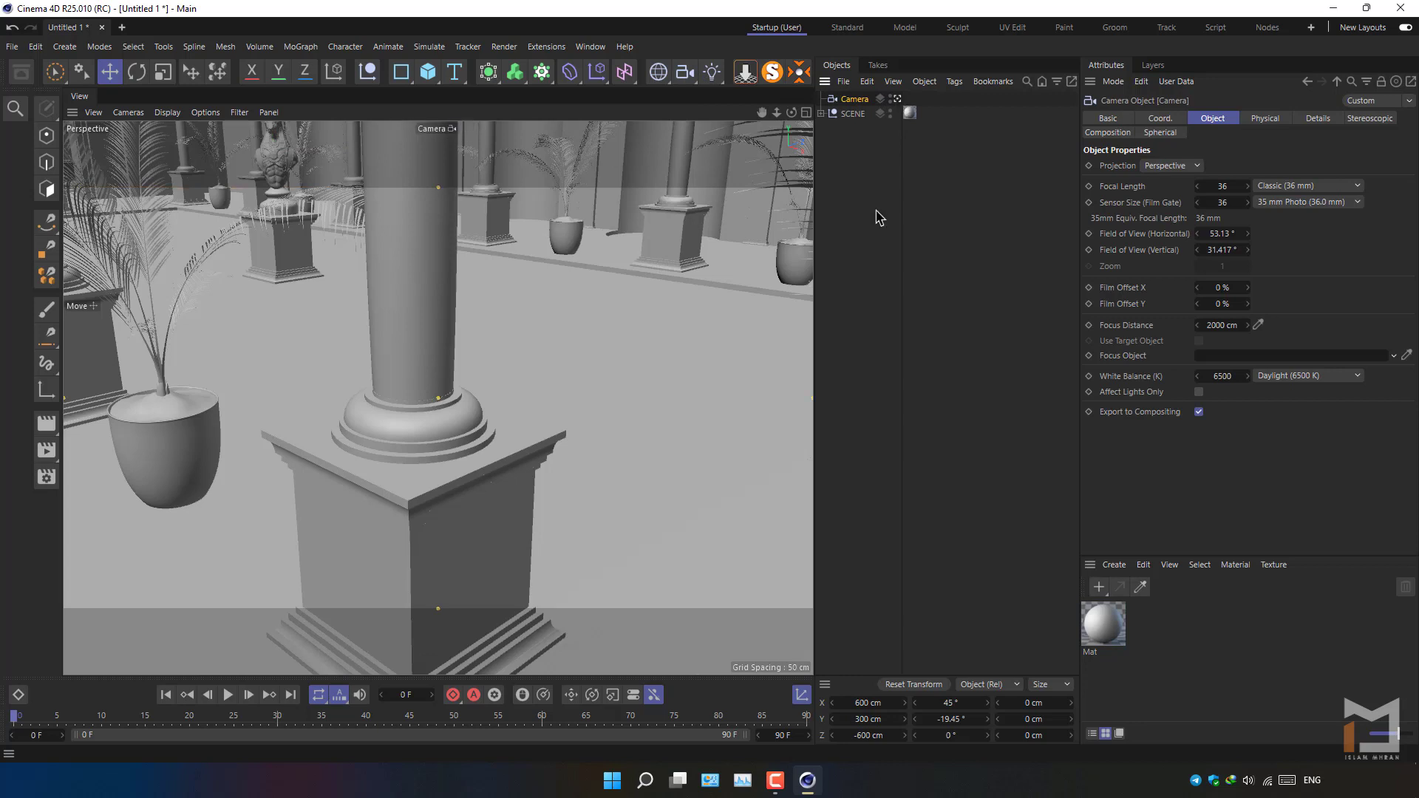
left_click(1223, 186)
type("30")
key("Return")
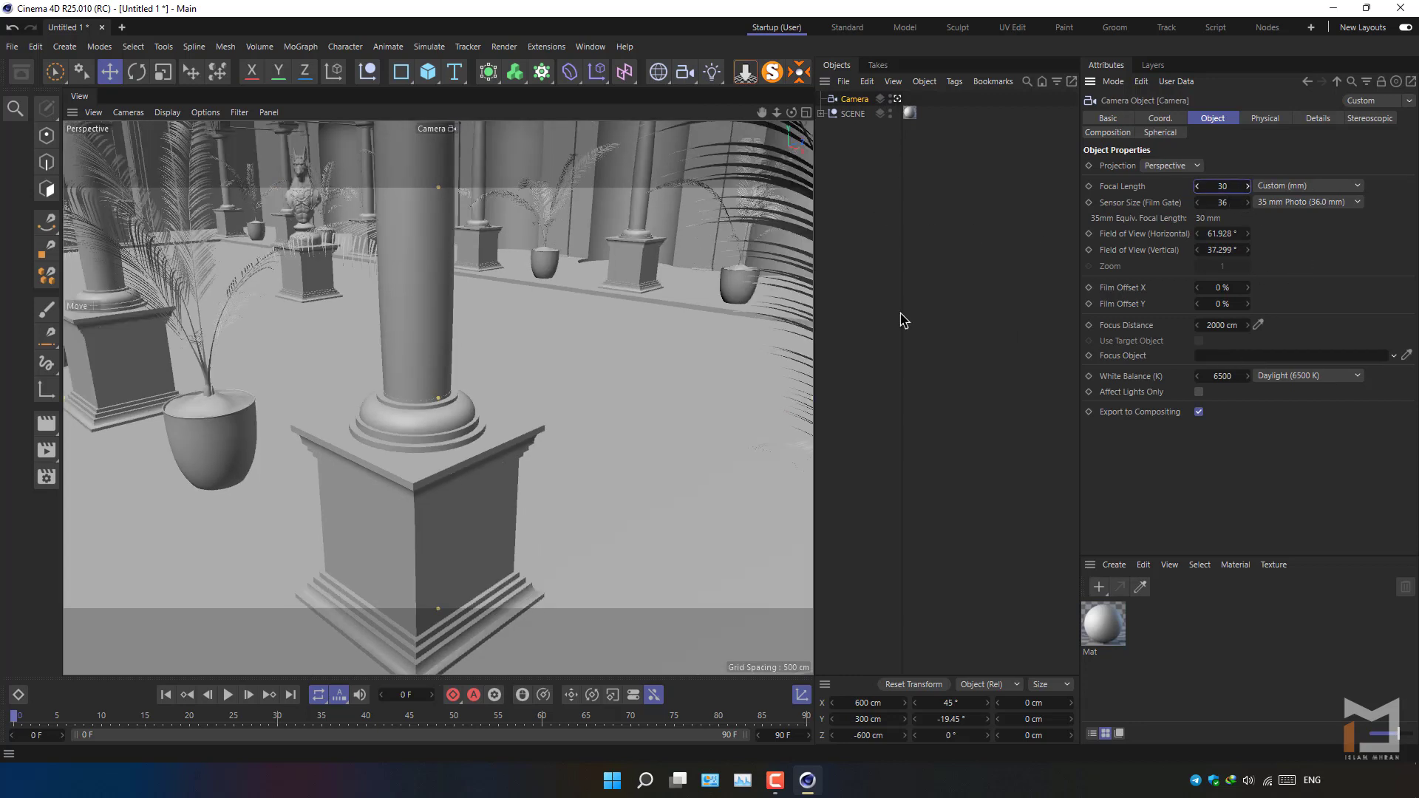
Frame the colonnade down its central aisle and widen the focal length to 25 mm.
mouse_move(550, 360)
left_mouse_down("alt")
mouse_move(393, 343)
mouse_move(567, 335)
mouse_move(507, 358)
left_mouse_up("alt")
scroll(507, 359, "up", 3)
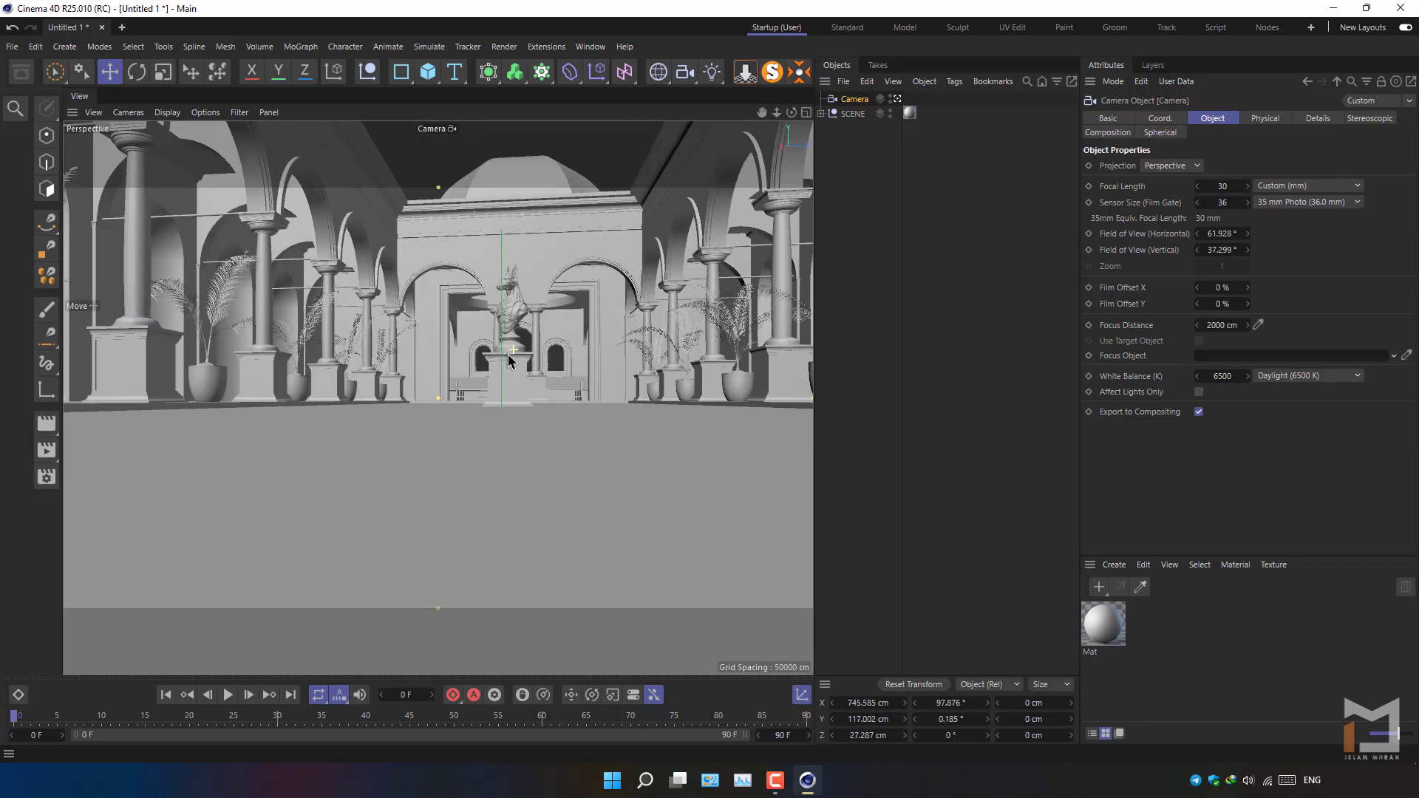
middle_click_drag(507, 359, 511, 446, "alt")
left_click_drag(512, 447, 473, 433, "alt")
middle_click_drag(472, 433, 470, 429, "alt")
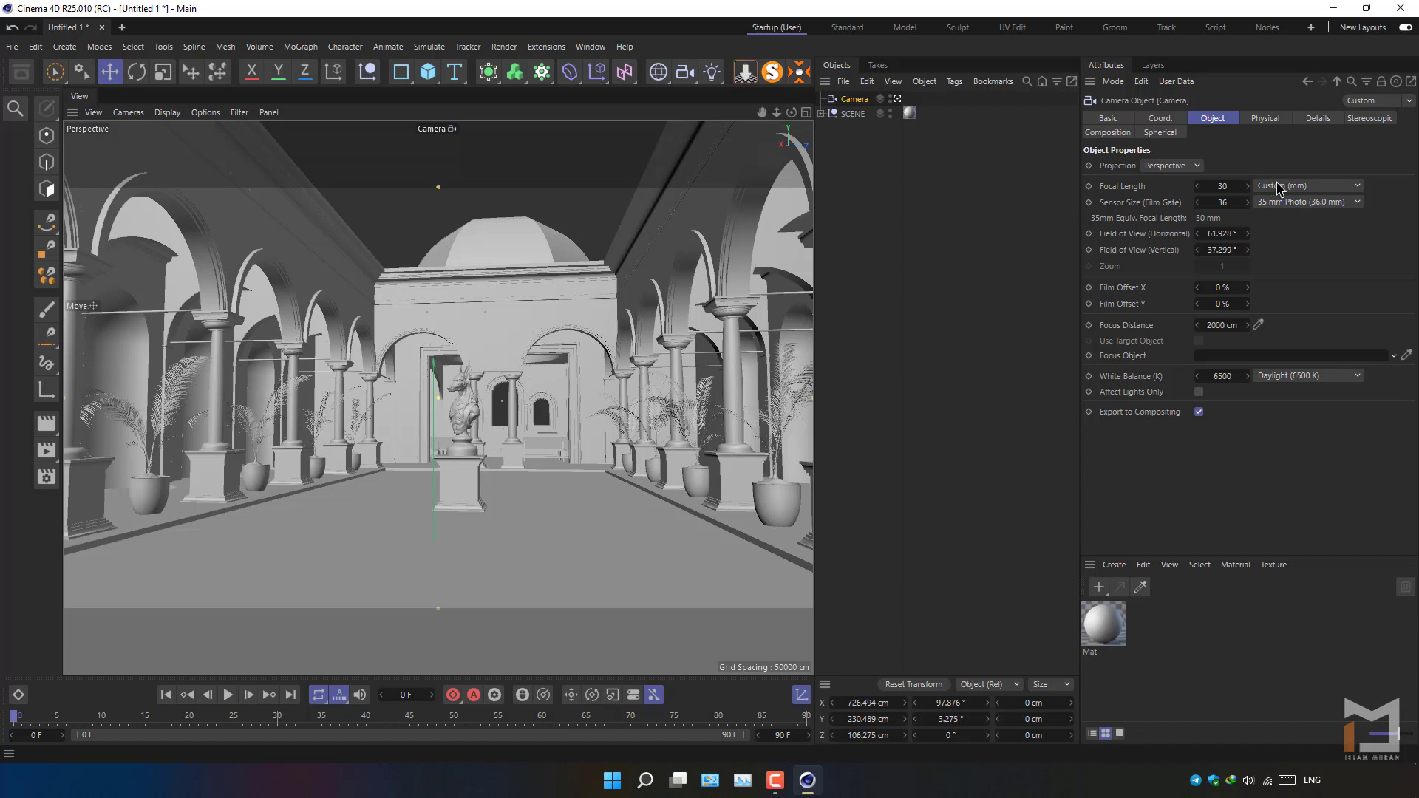
left_click(1221, 185)
type("25")
key("Return")
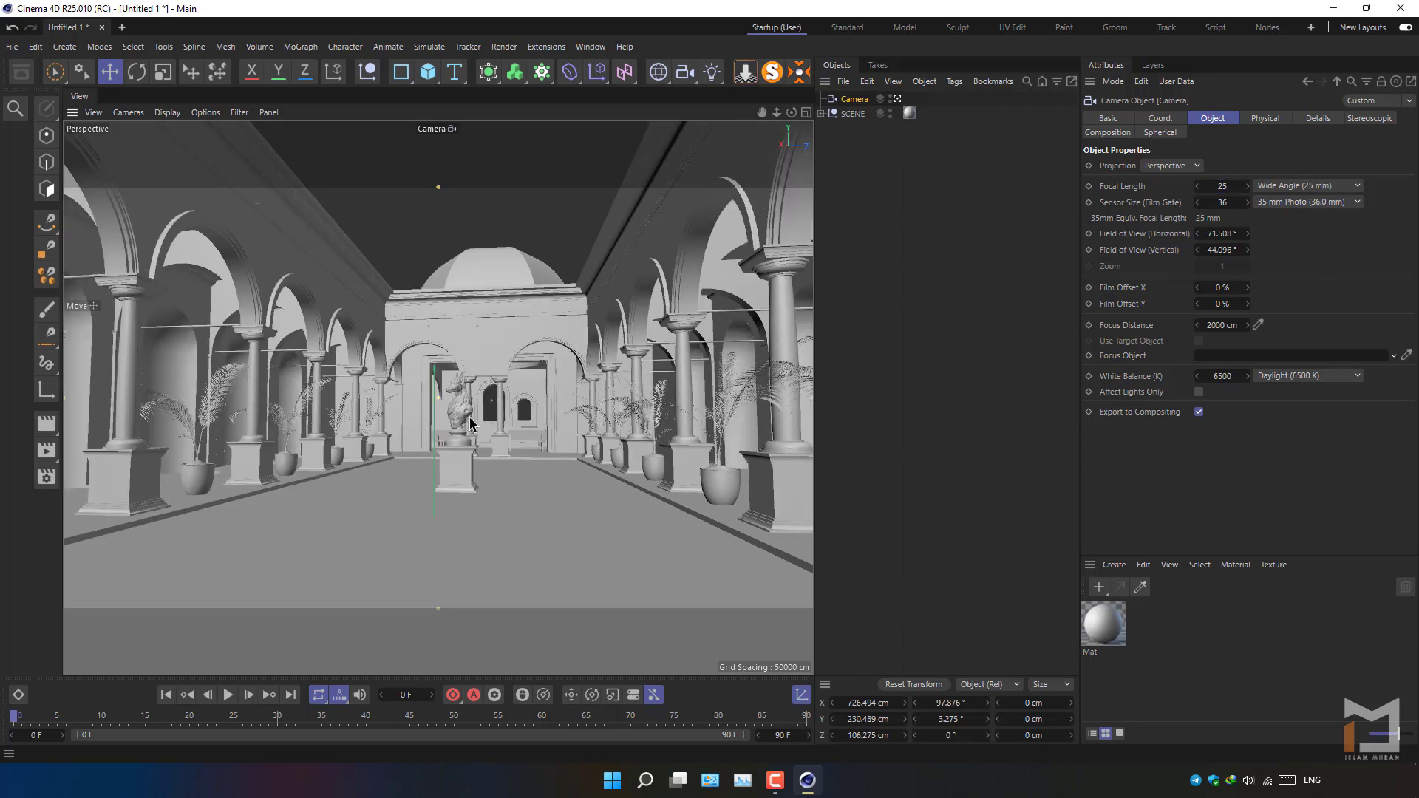
mouse_move(468, 417)
middle_mouse_down("alt")
mouse_move(473, 433)
mouse_move(446, 437)
middle_mouse_up("alt")
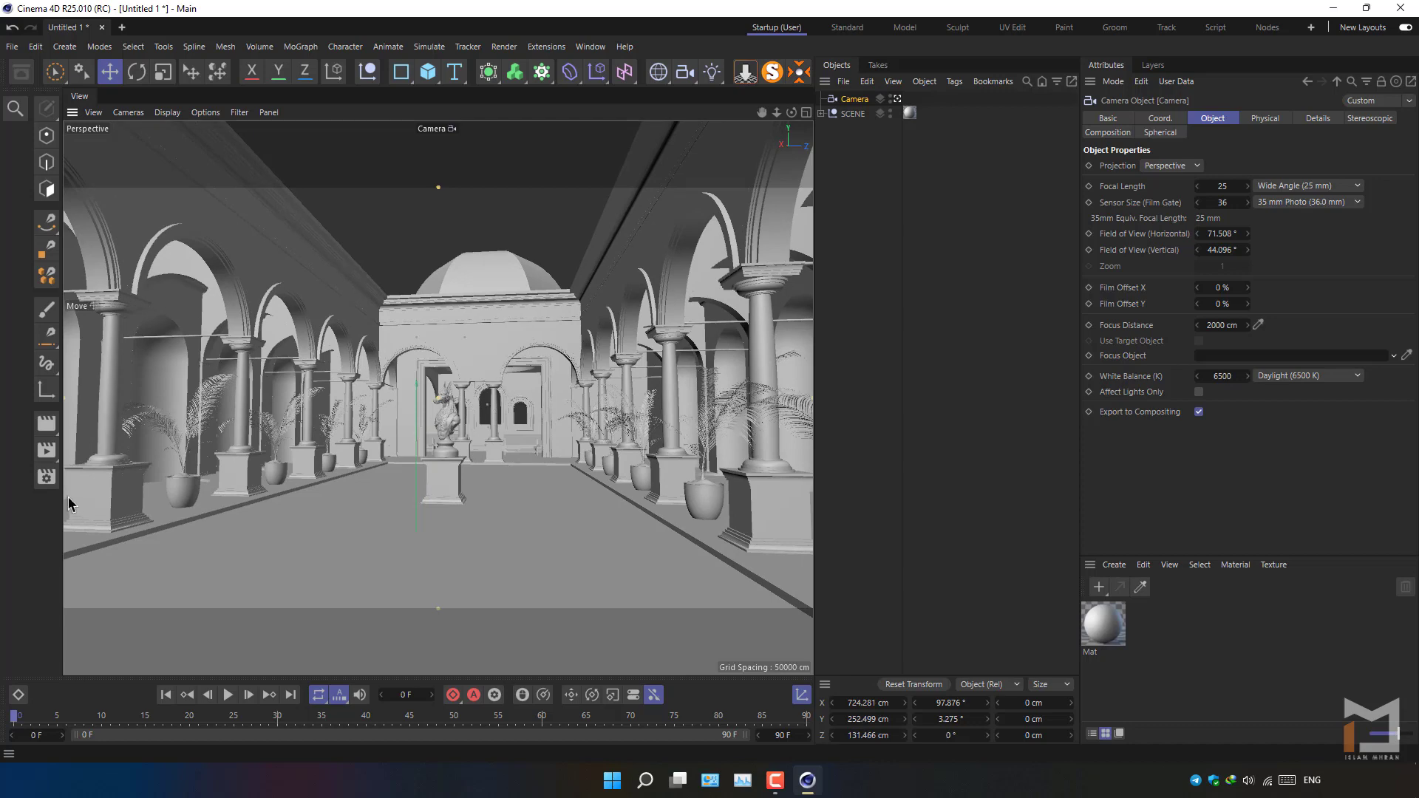
Set render output to the HDTV 1080 24 preset with Bottom to Top bucket sequence.
left_click(46, 477)
left_click_drag(423, 290, 619, 175)
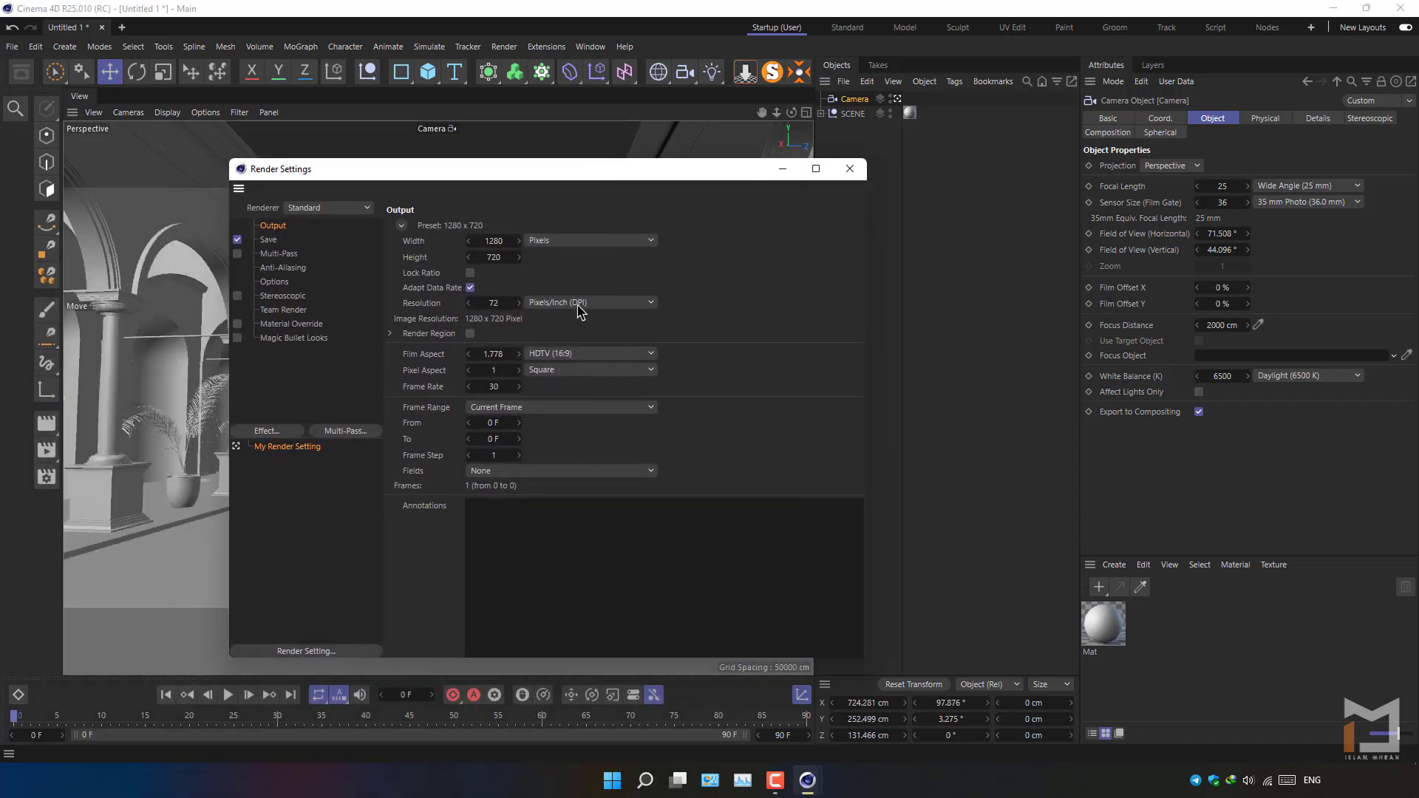
left_click(401, 225)
mouse_move(419, 256)
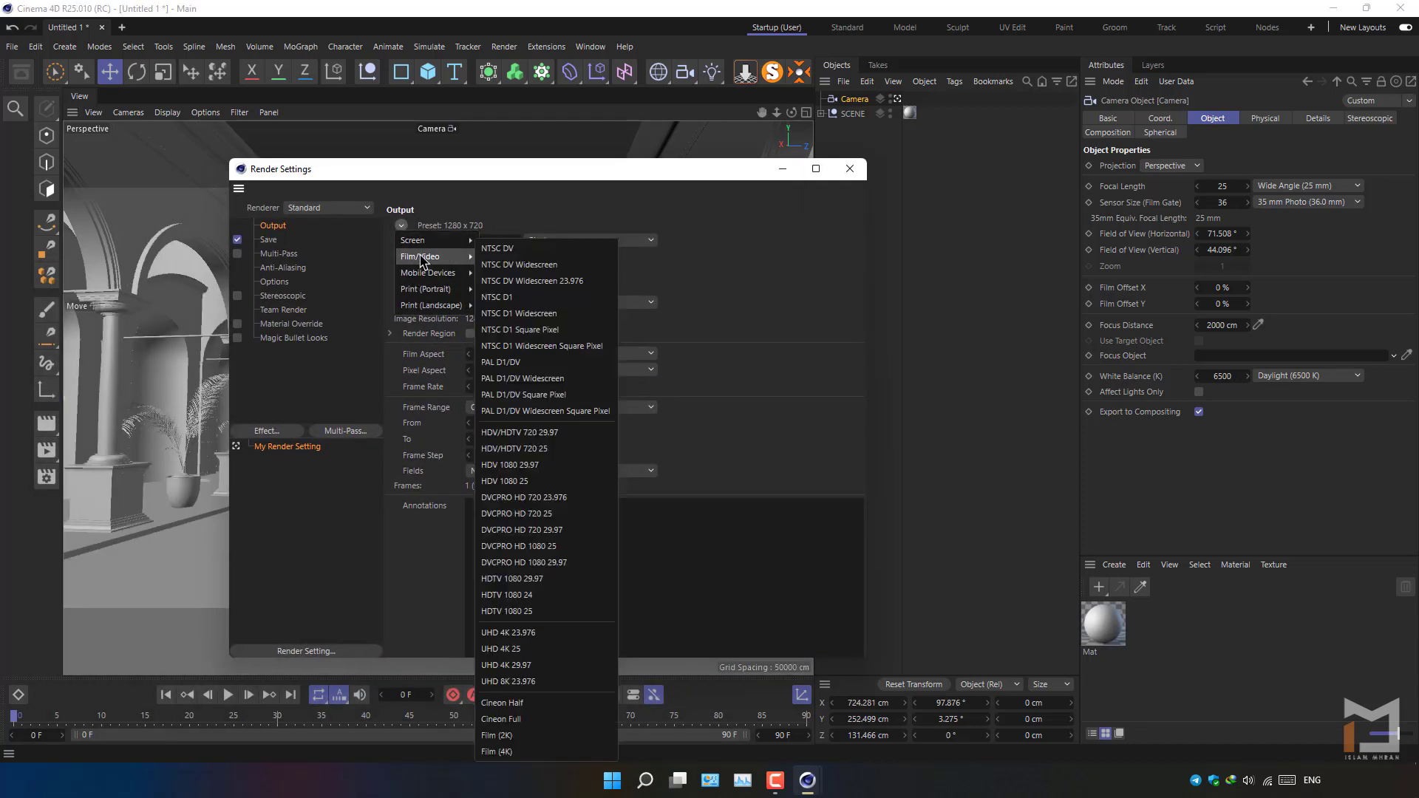
left_click(536, 598)
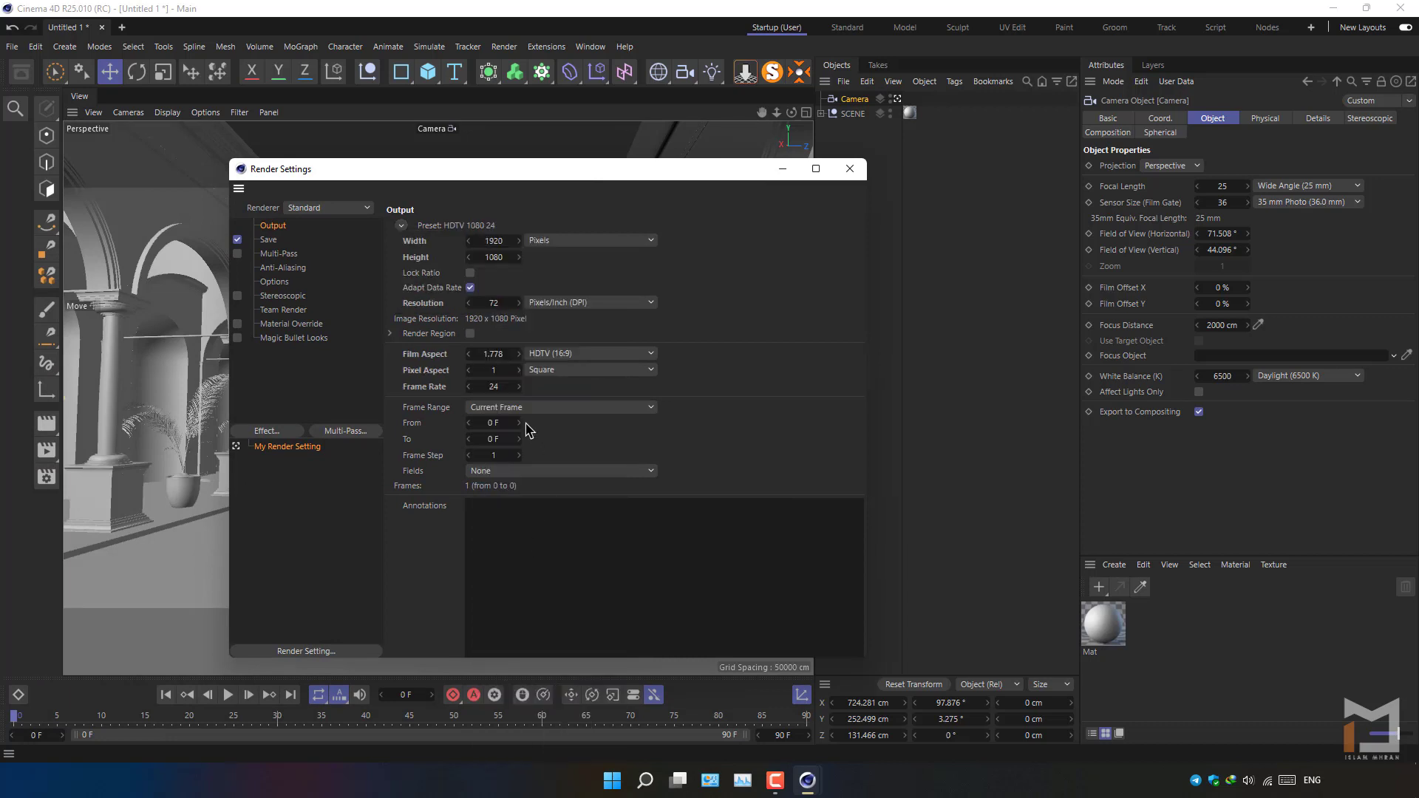
left_click(274, 285)
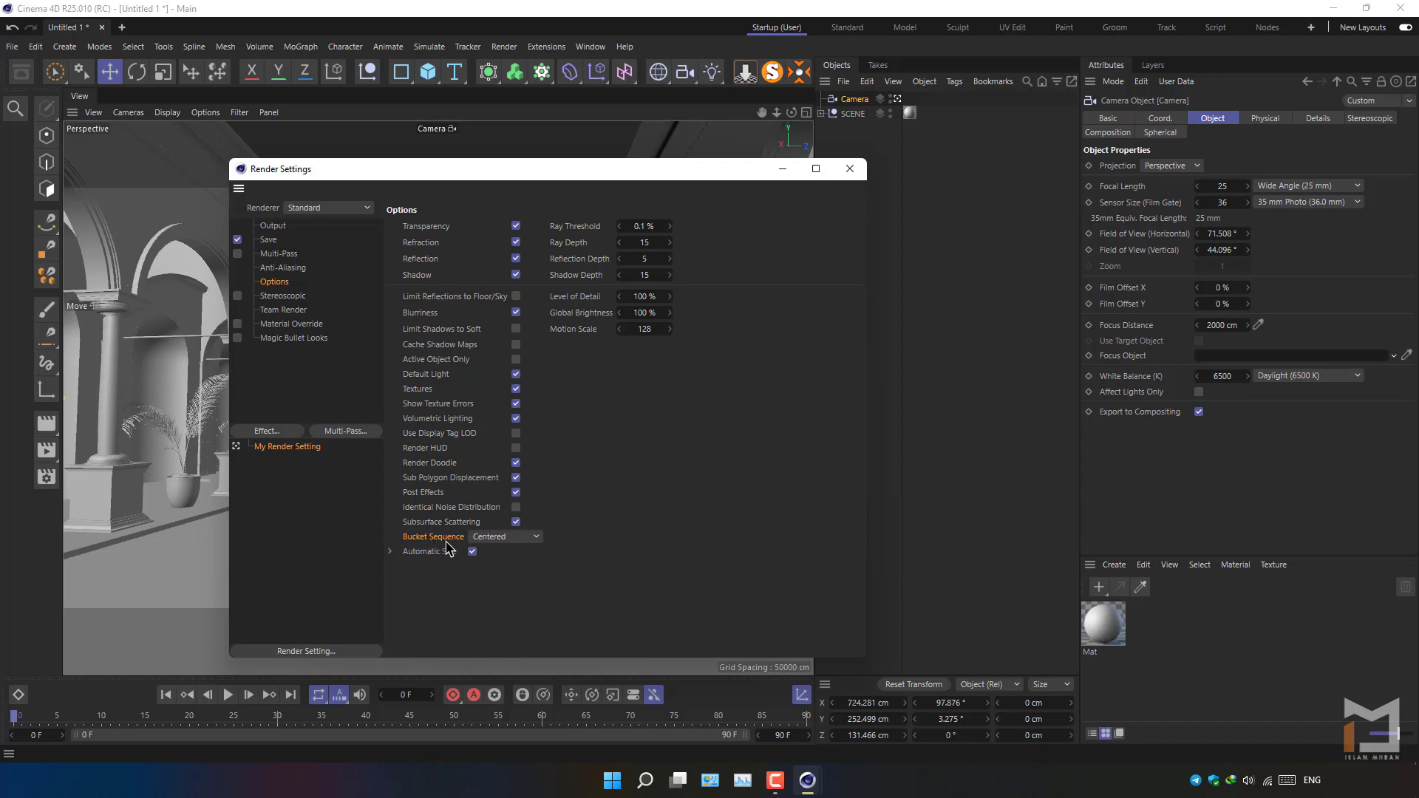
left_click(522, 539)
left_click(515, 615)
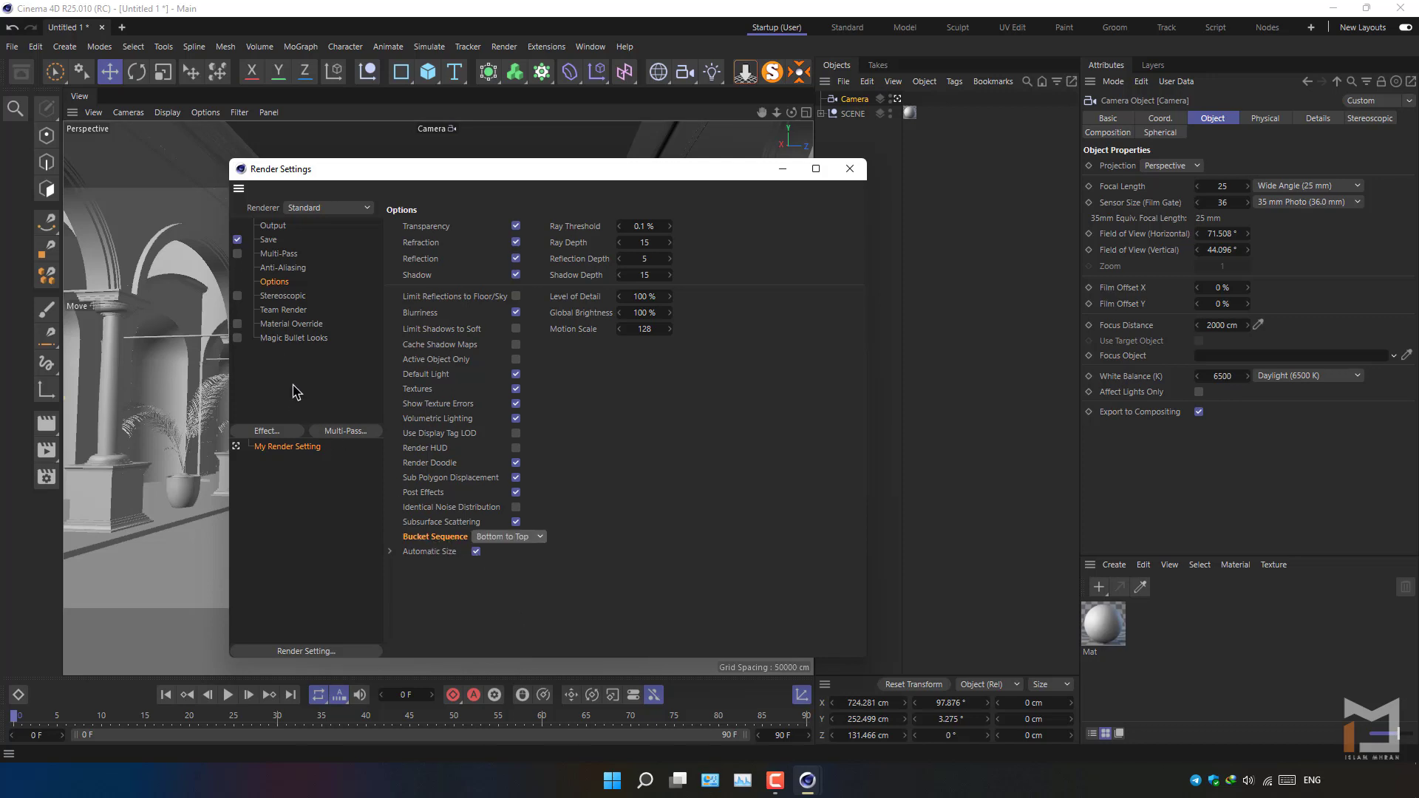
Switch to the Physical renderer with Medium sampling and subsurface scattering subdivision 4.
left_click(333, 210)
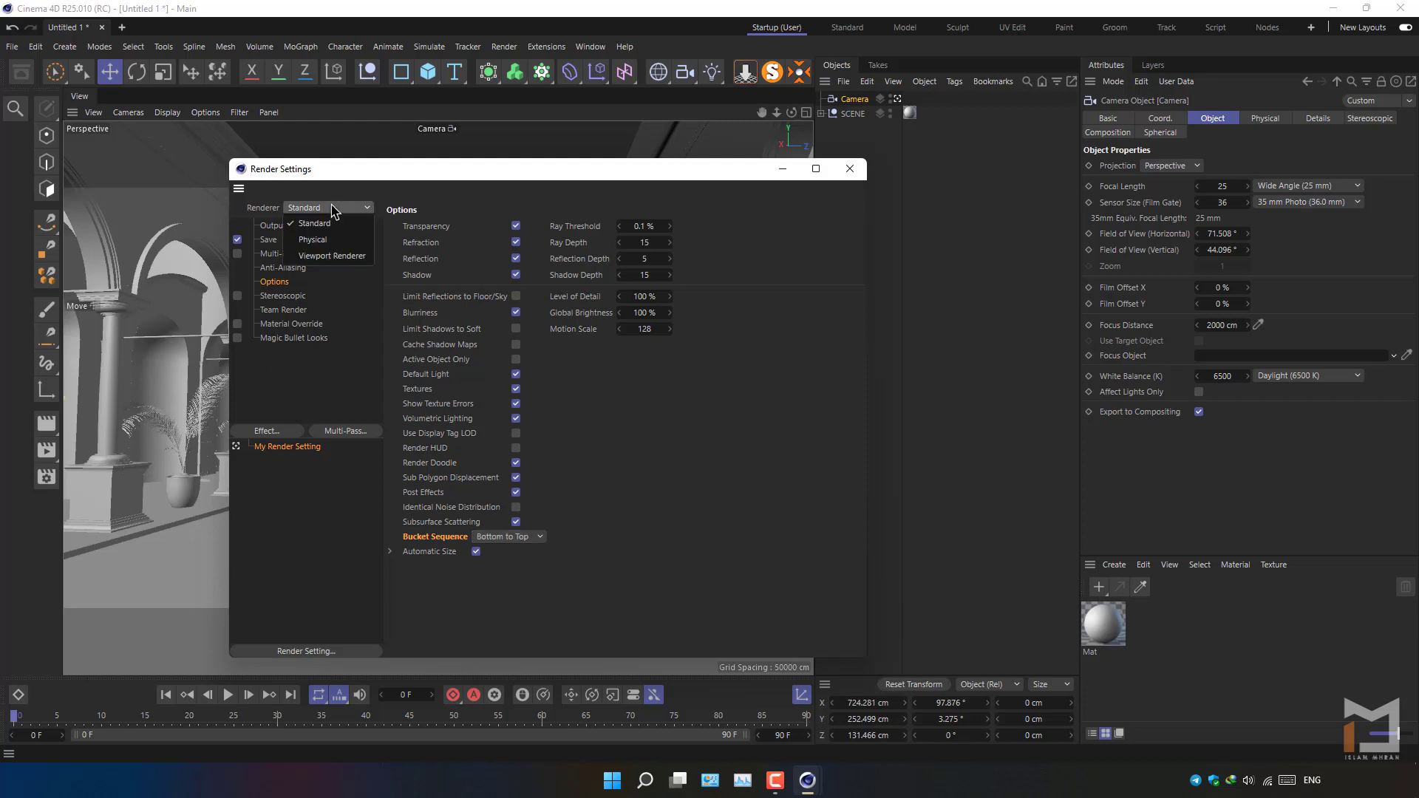
left_click(313, 240)
left_click(278, 339)
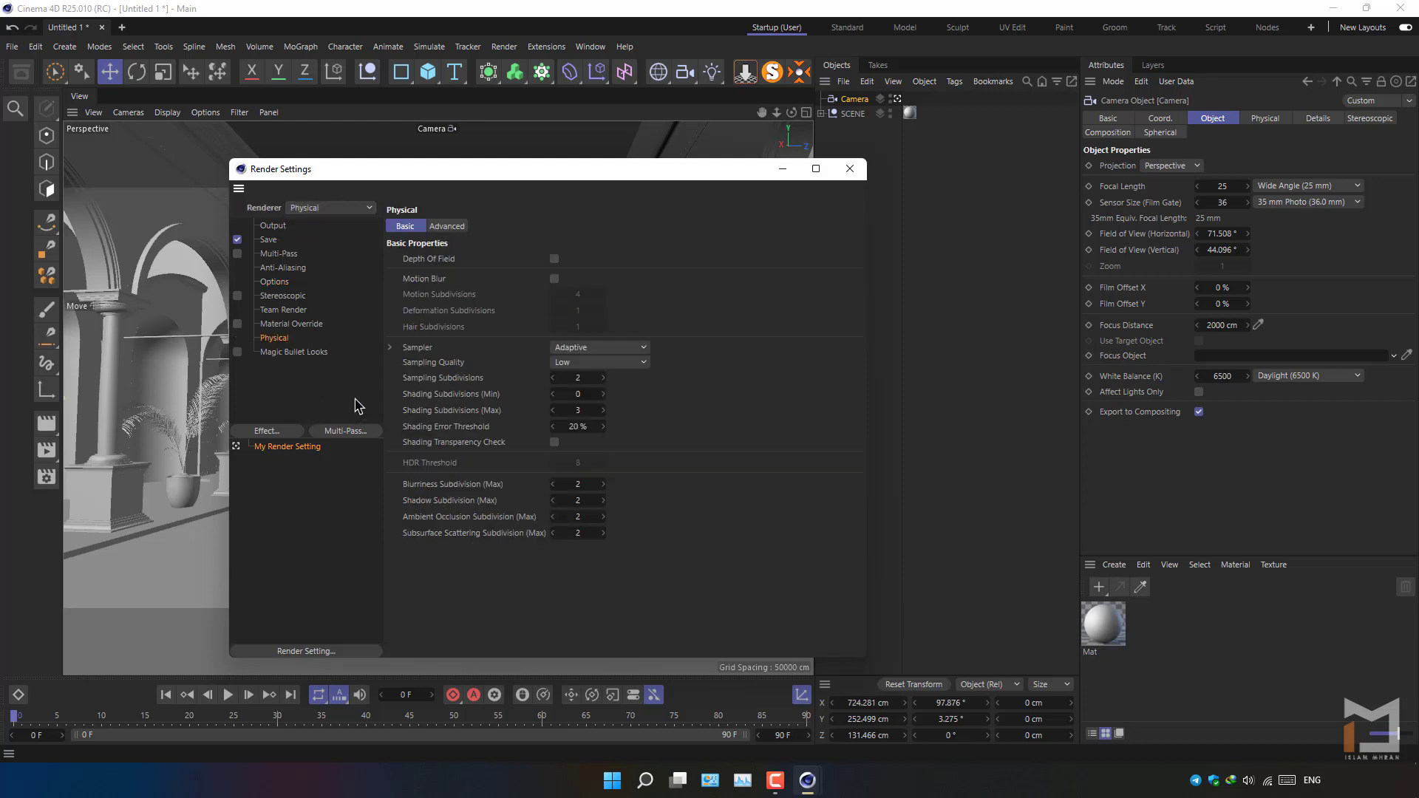
left_click(603, 363)
left_click(584, 405)
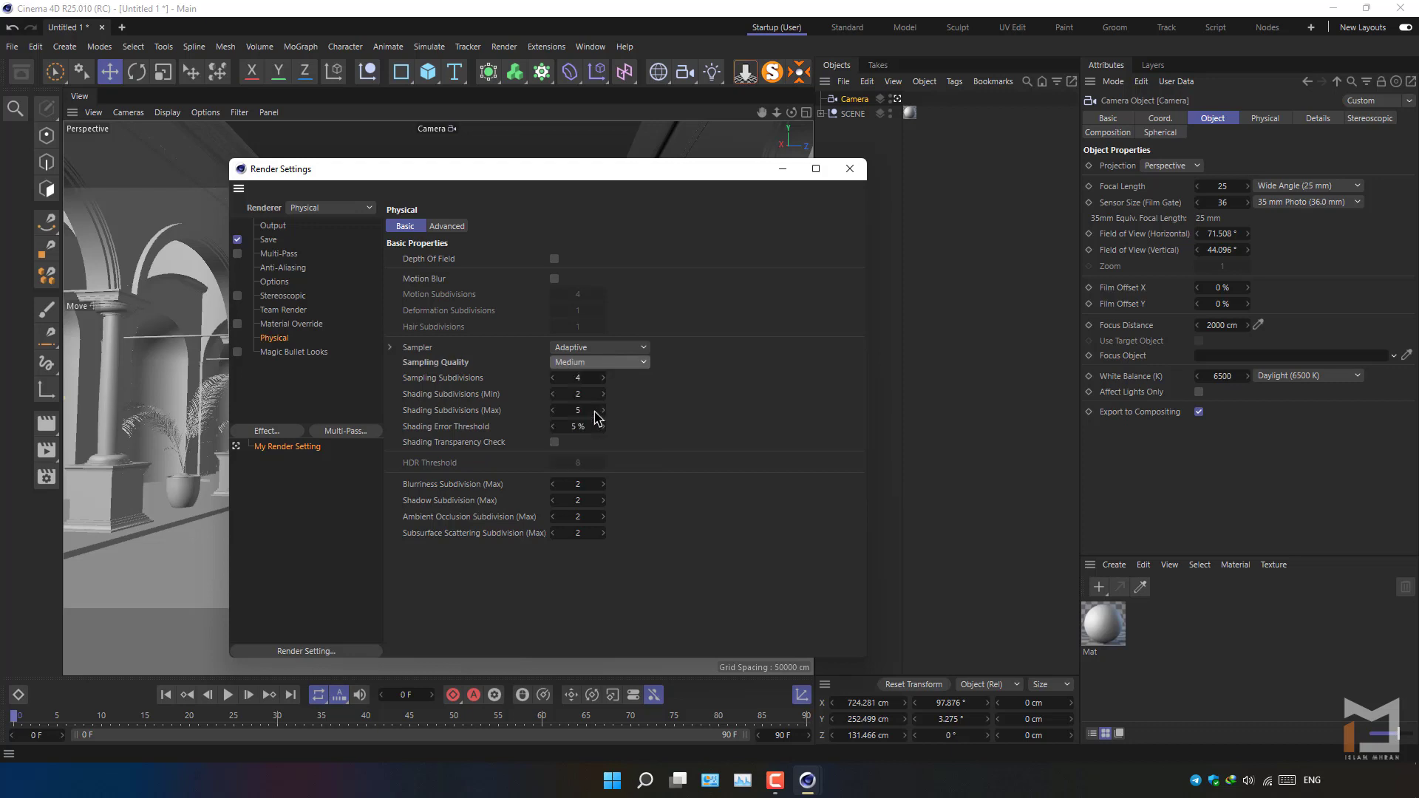
double_click(578, 532)
type("4")
key("Return")
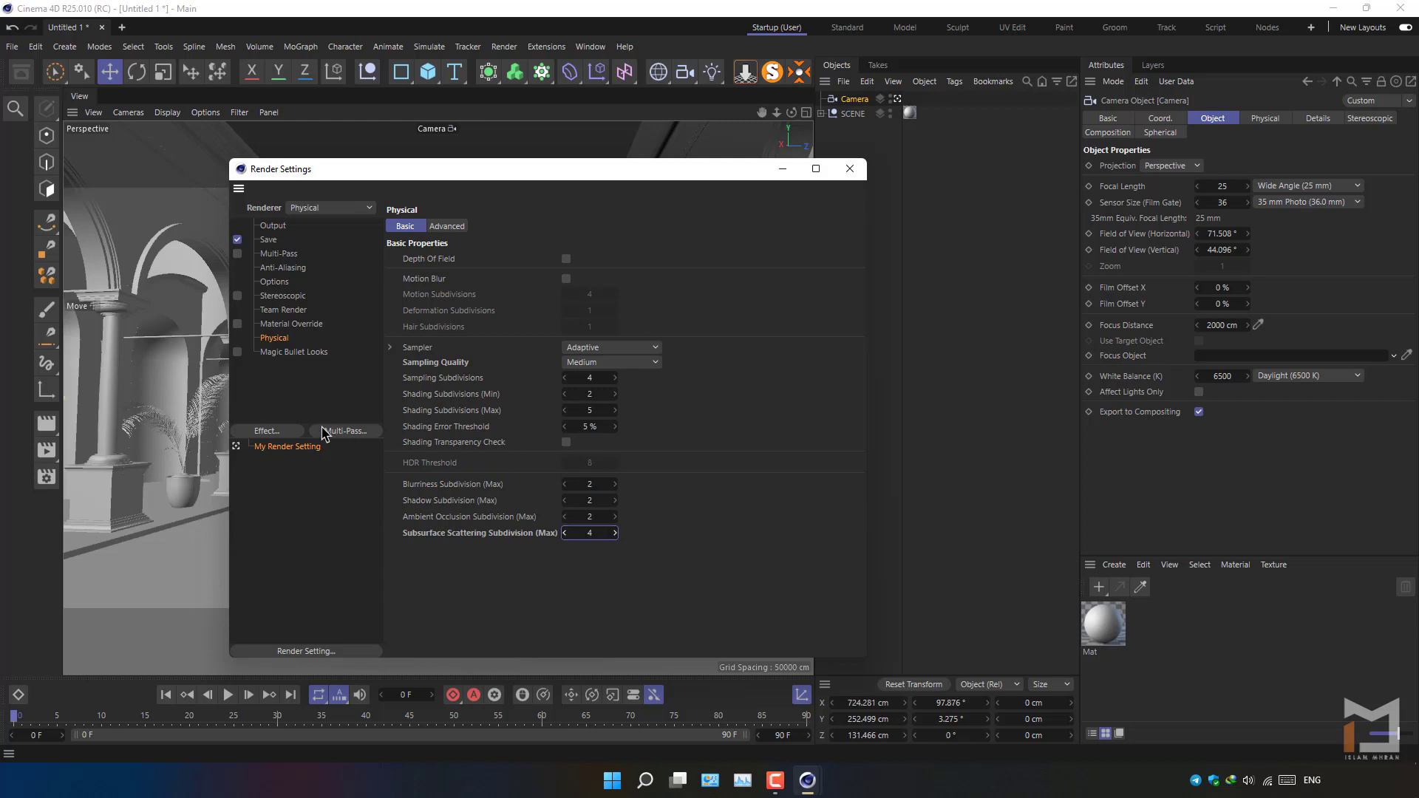
Add Global Illumination with QMC primary, Light Mapping secondary and custom samples.
right_click(323, 402)
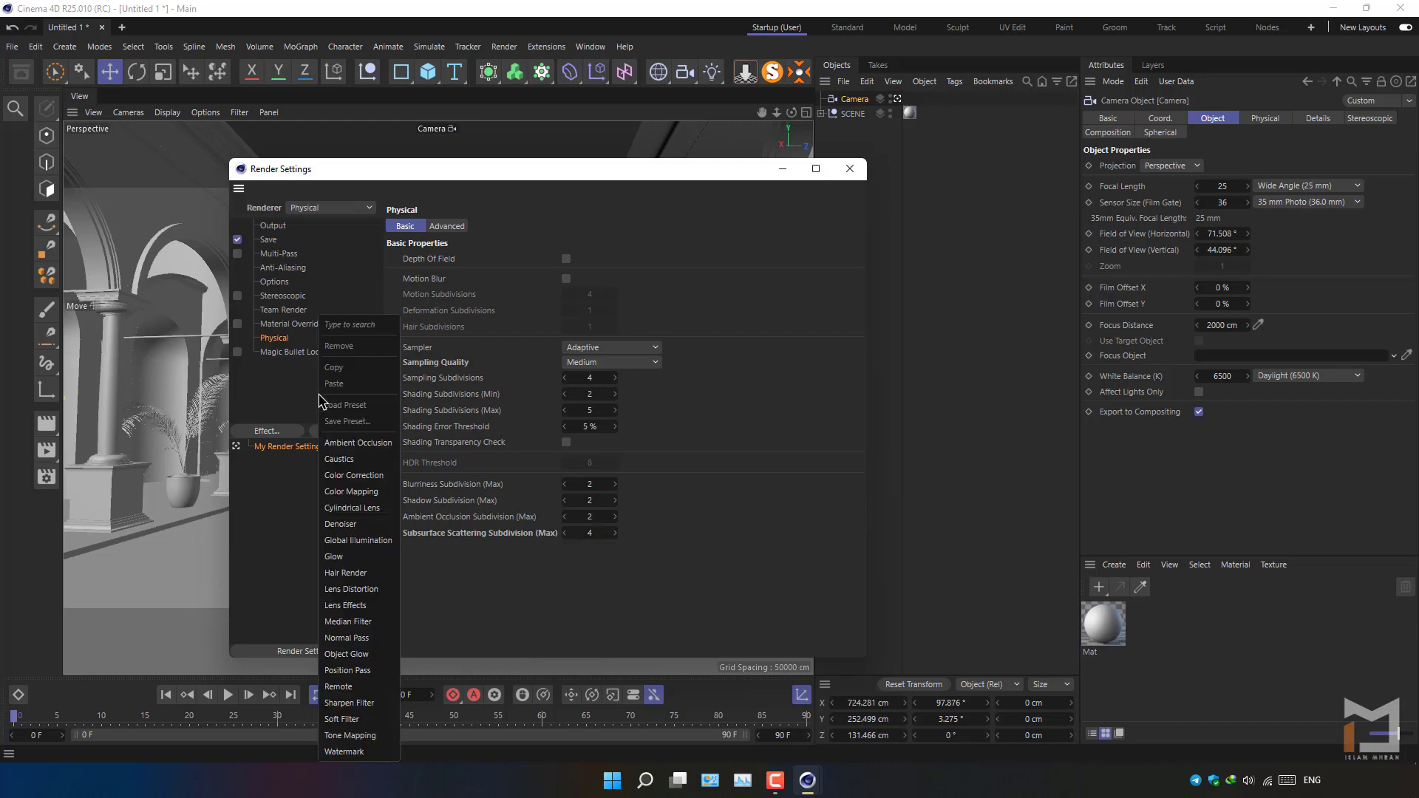
left_click(367, 541)
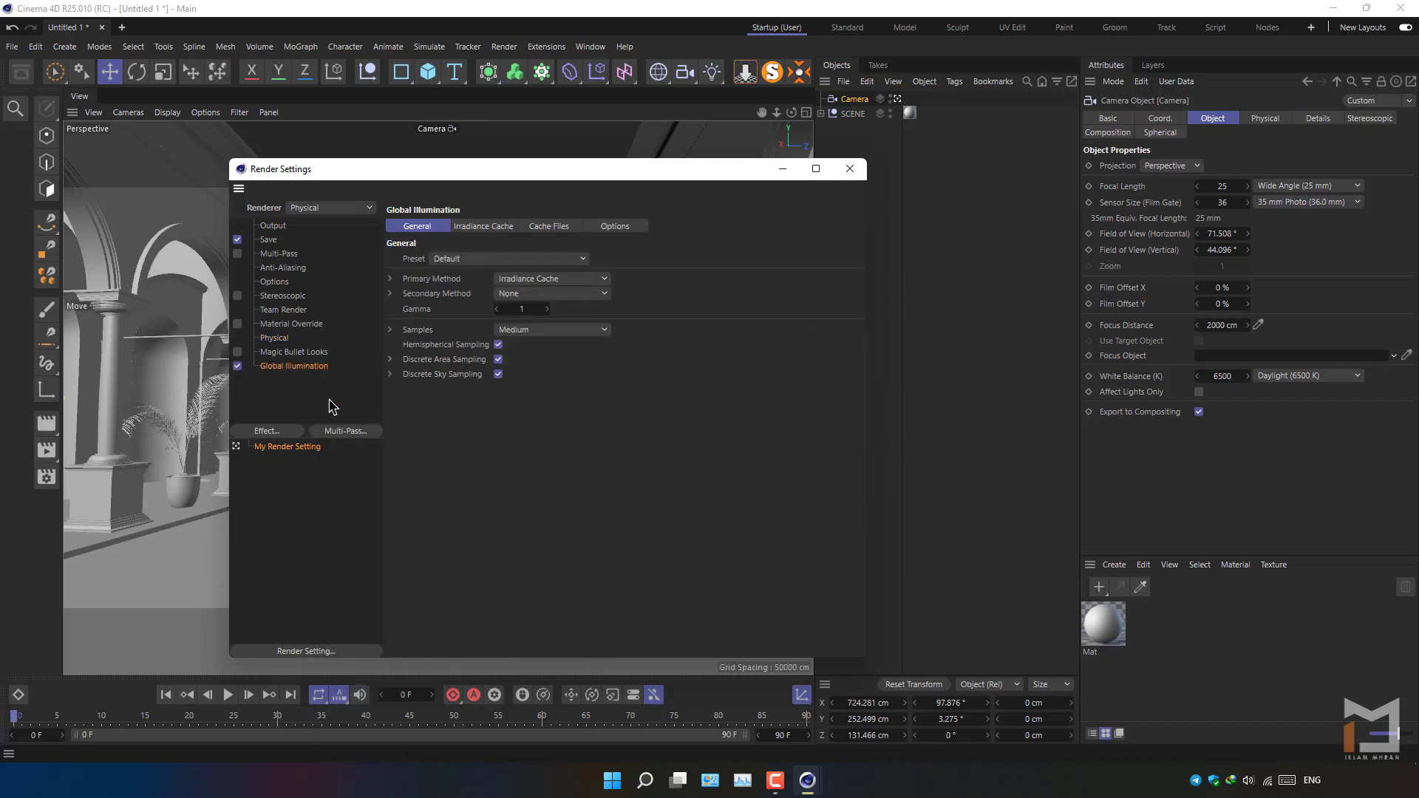
left_click(582, 279)
left_click(572, 294)
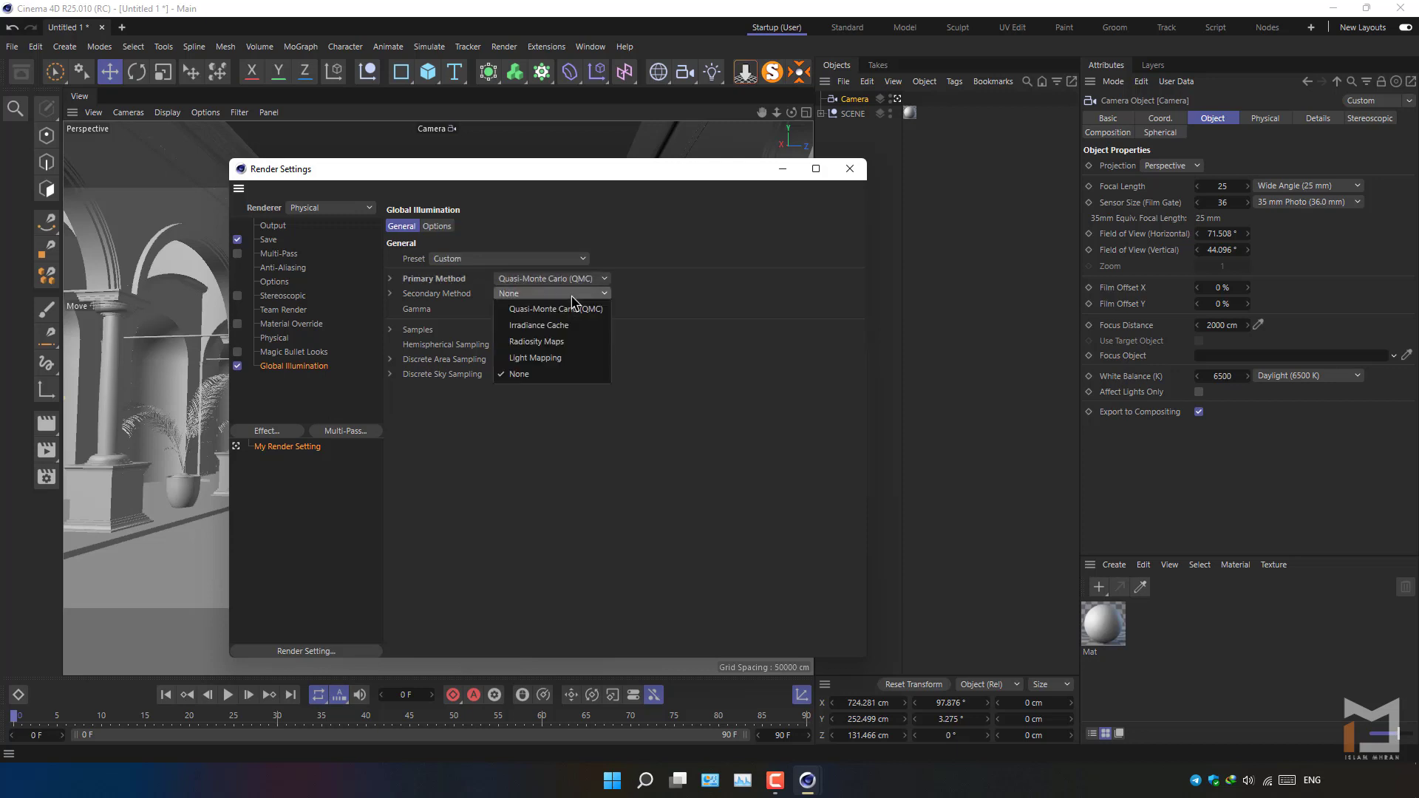
left_click(569, 358)
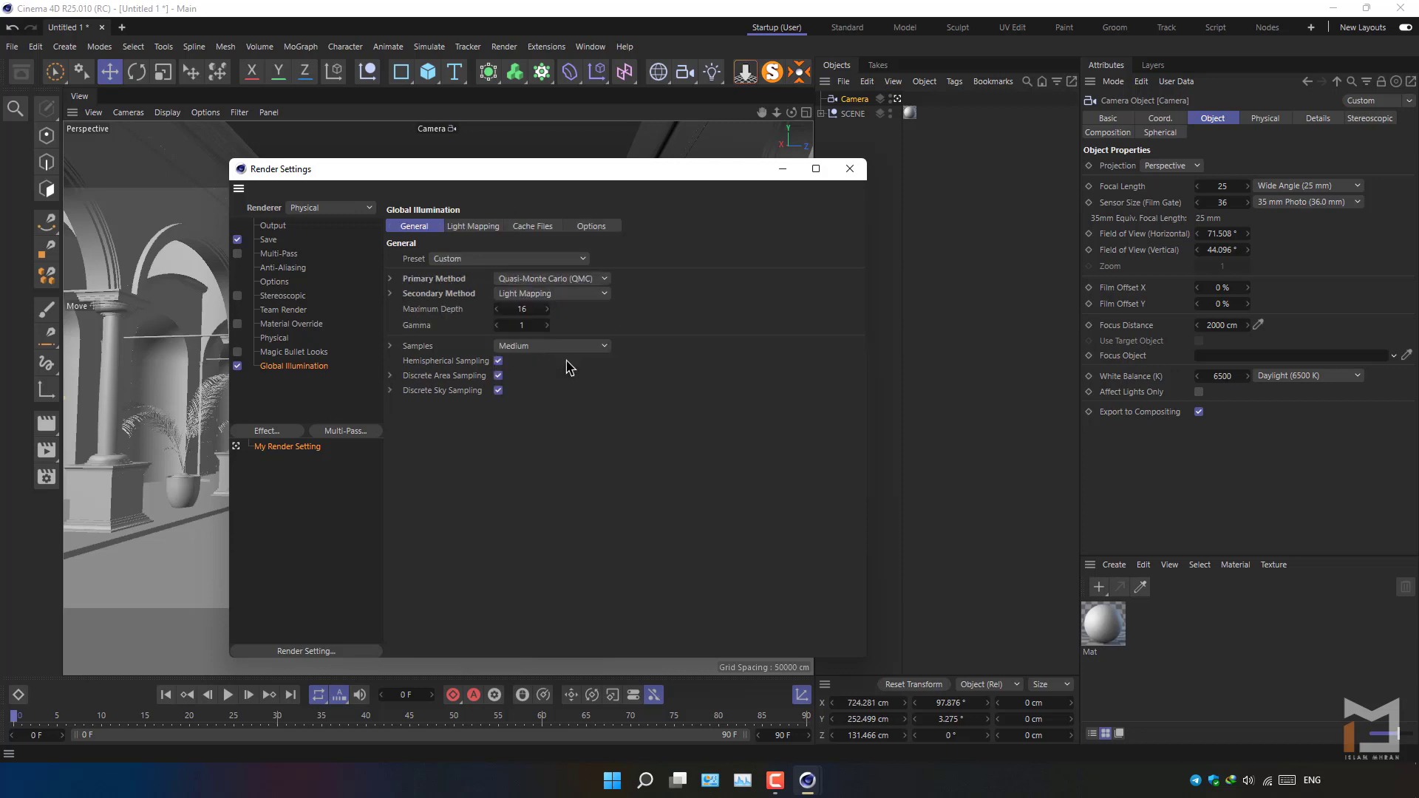
left_click(604, 347)
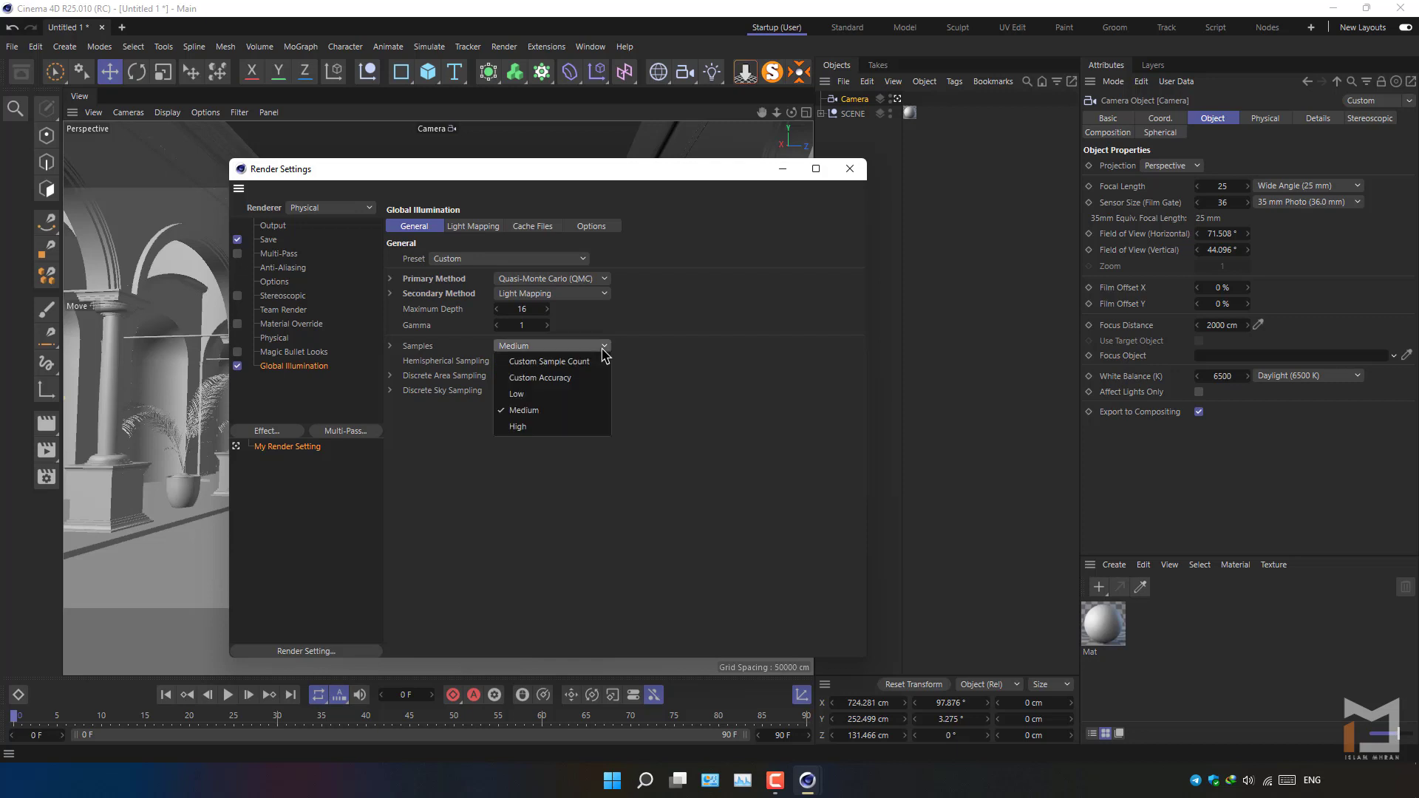
left_click(565, 362)
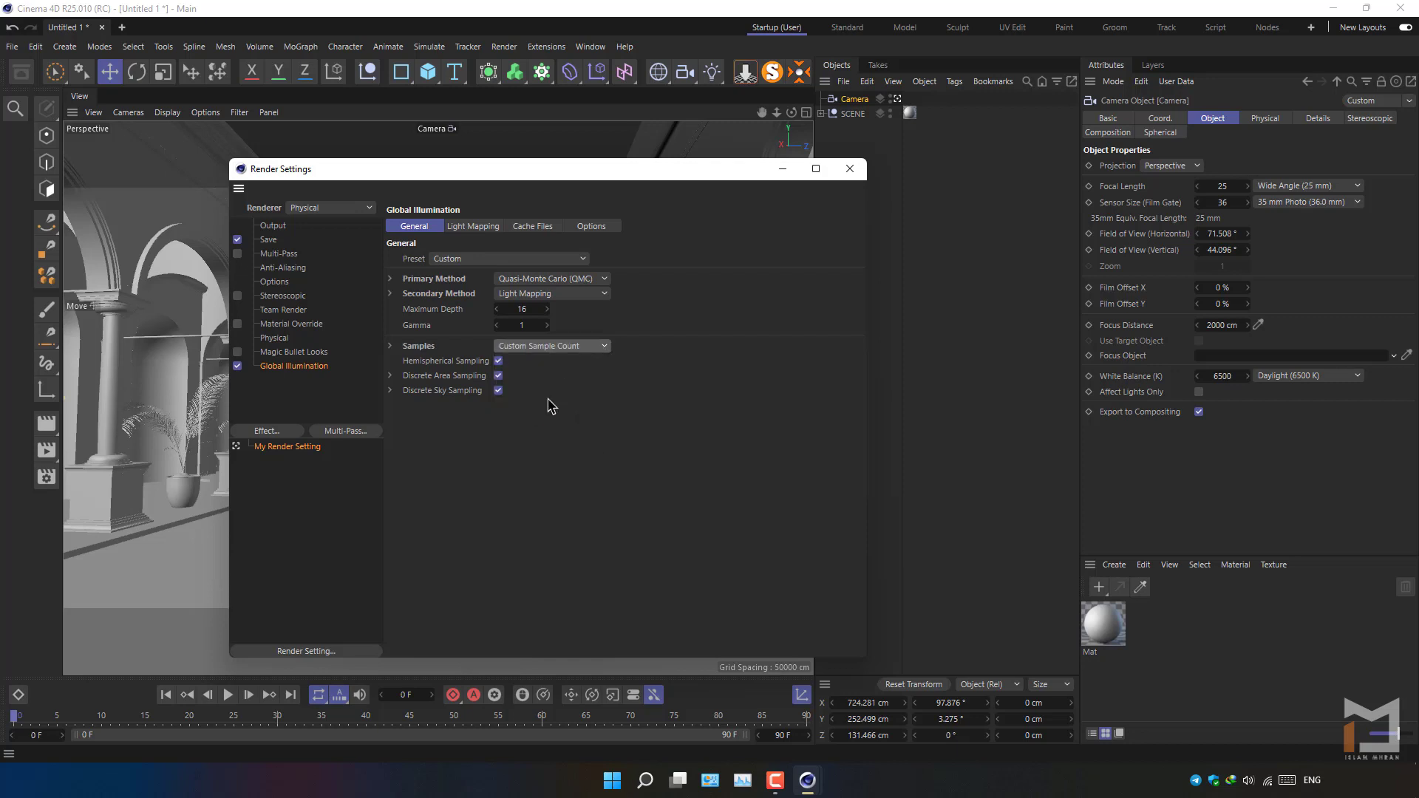
Set Light Mapping path count to 1000, build radiosity maps, and use Fixed interpolation.
left_click(466, 232)
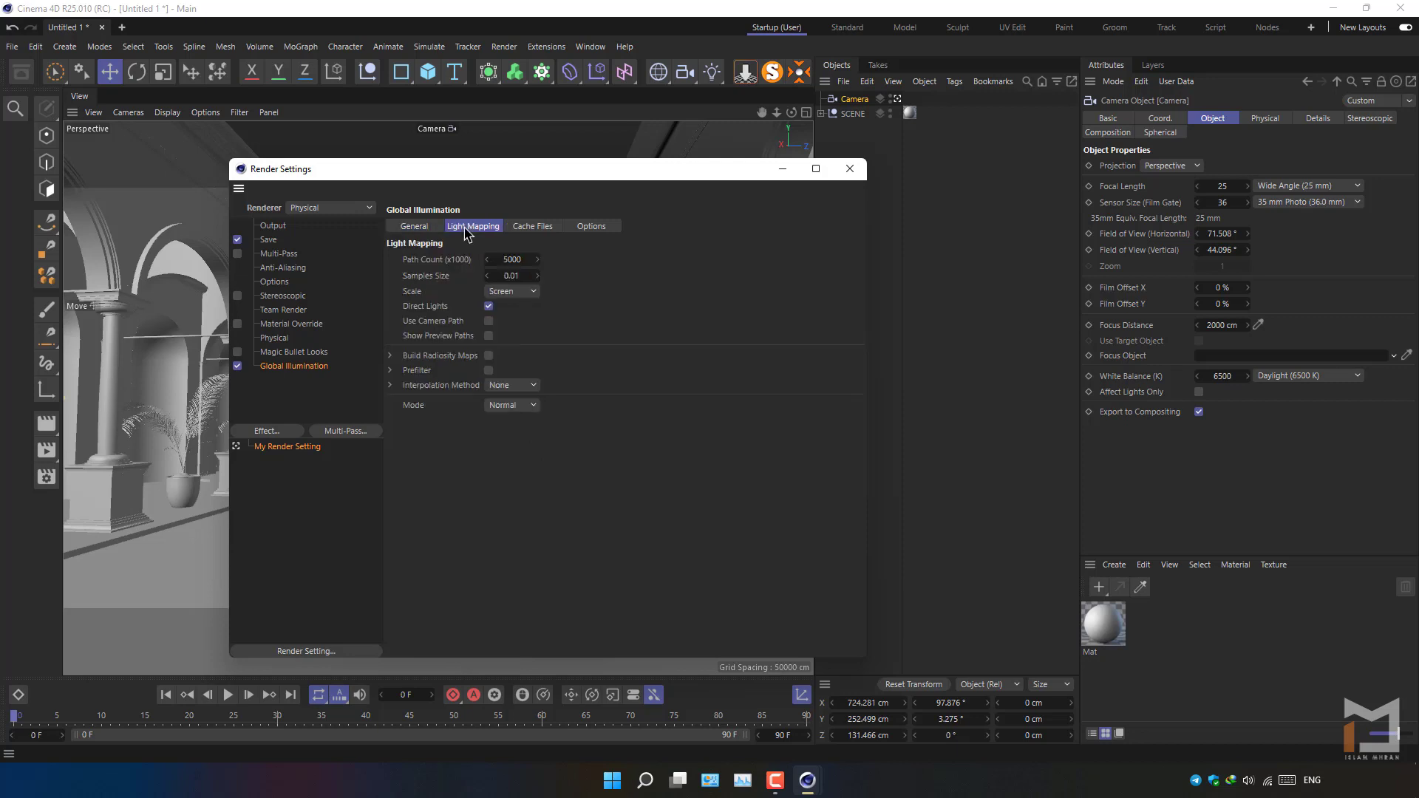
left_click(518, 261)
type("00")
key("Return")
left_click(491, 355)
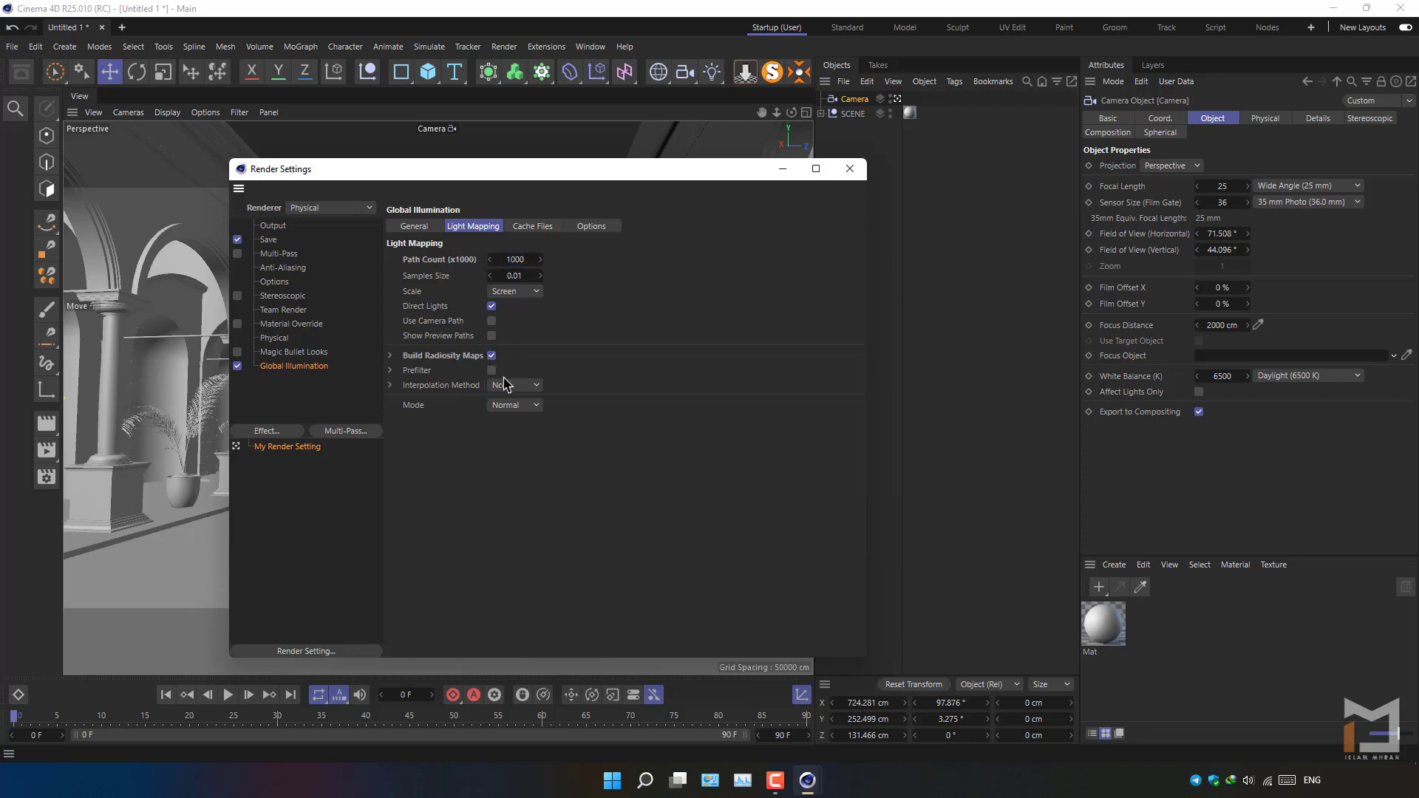
left_click(503, 384)
left_click(524, 435)
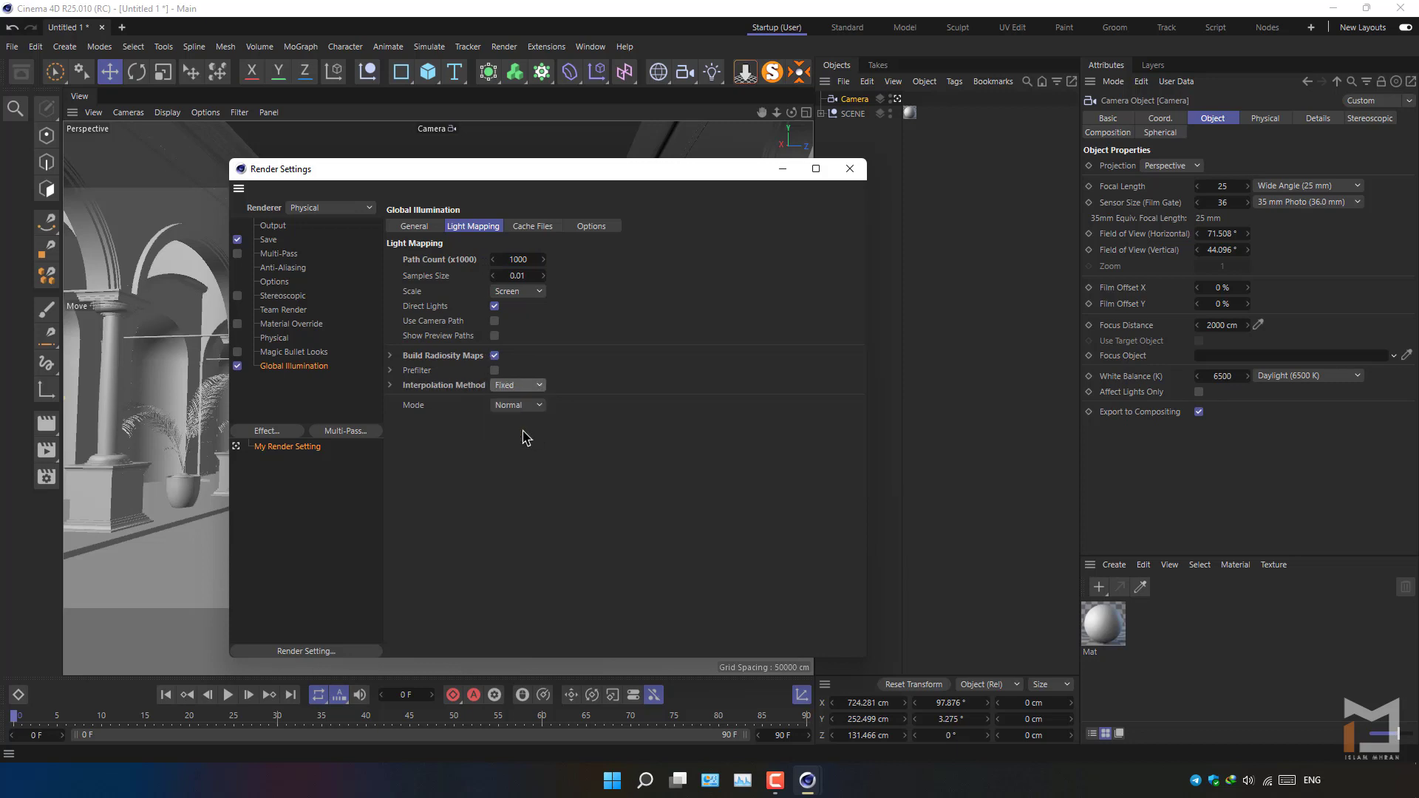
Turn off cache Full Animation Mode and Auto Save in the Global Illumination cache settings.
left_click(540, 228)
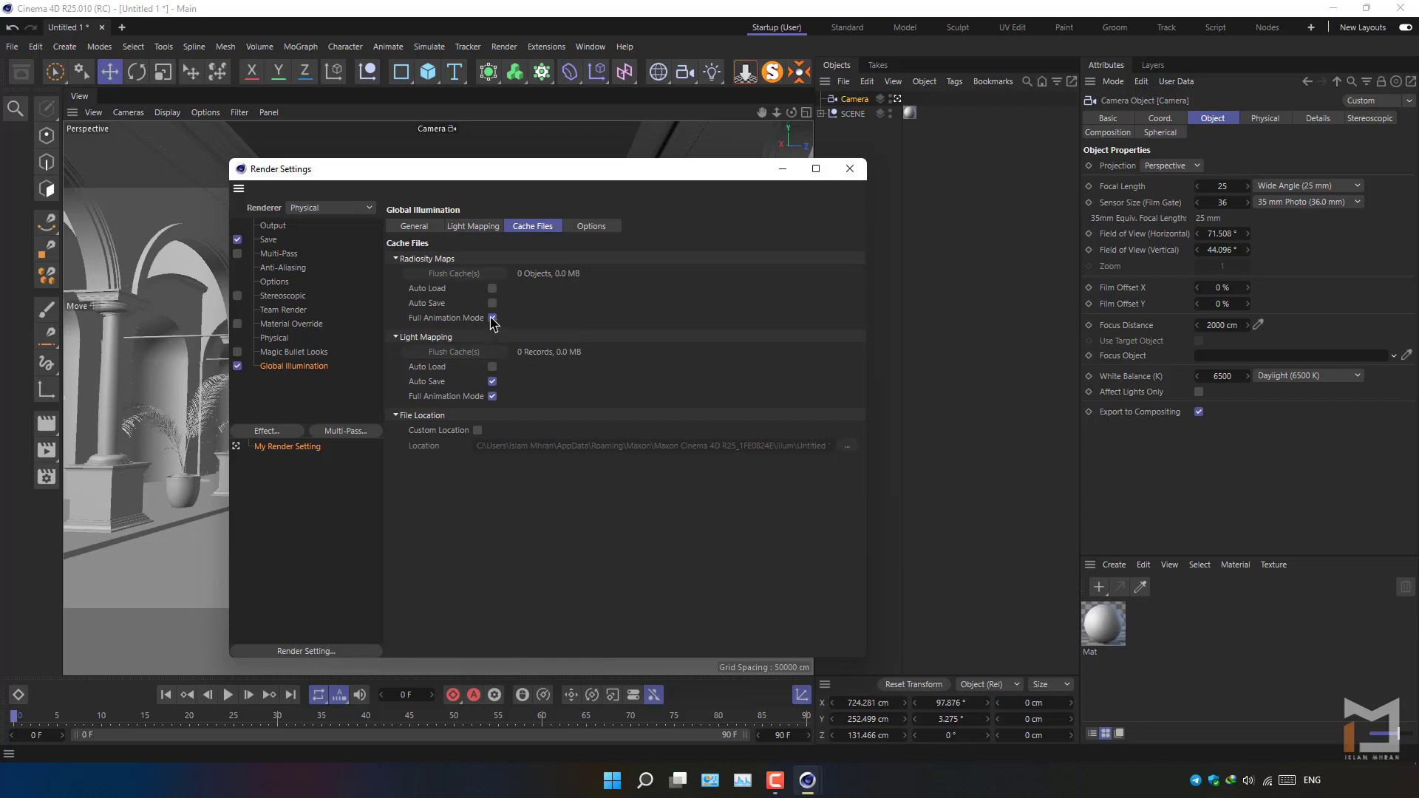
left_click(492, 317)
left_click(496, 382)
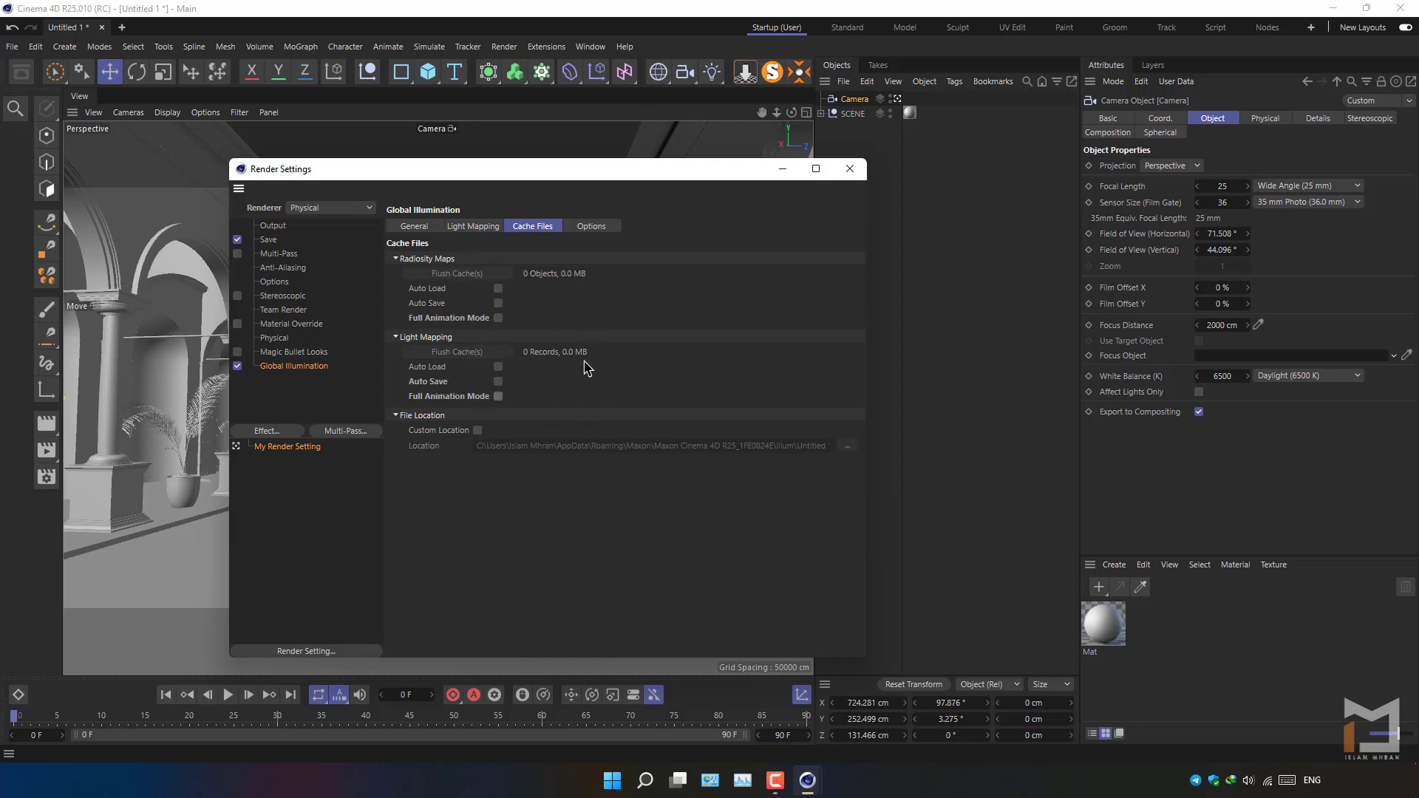
left_click(603, 229)
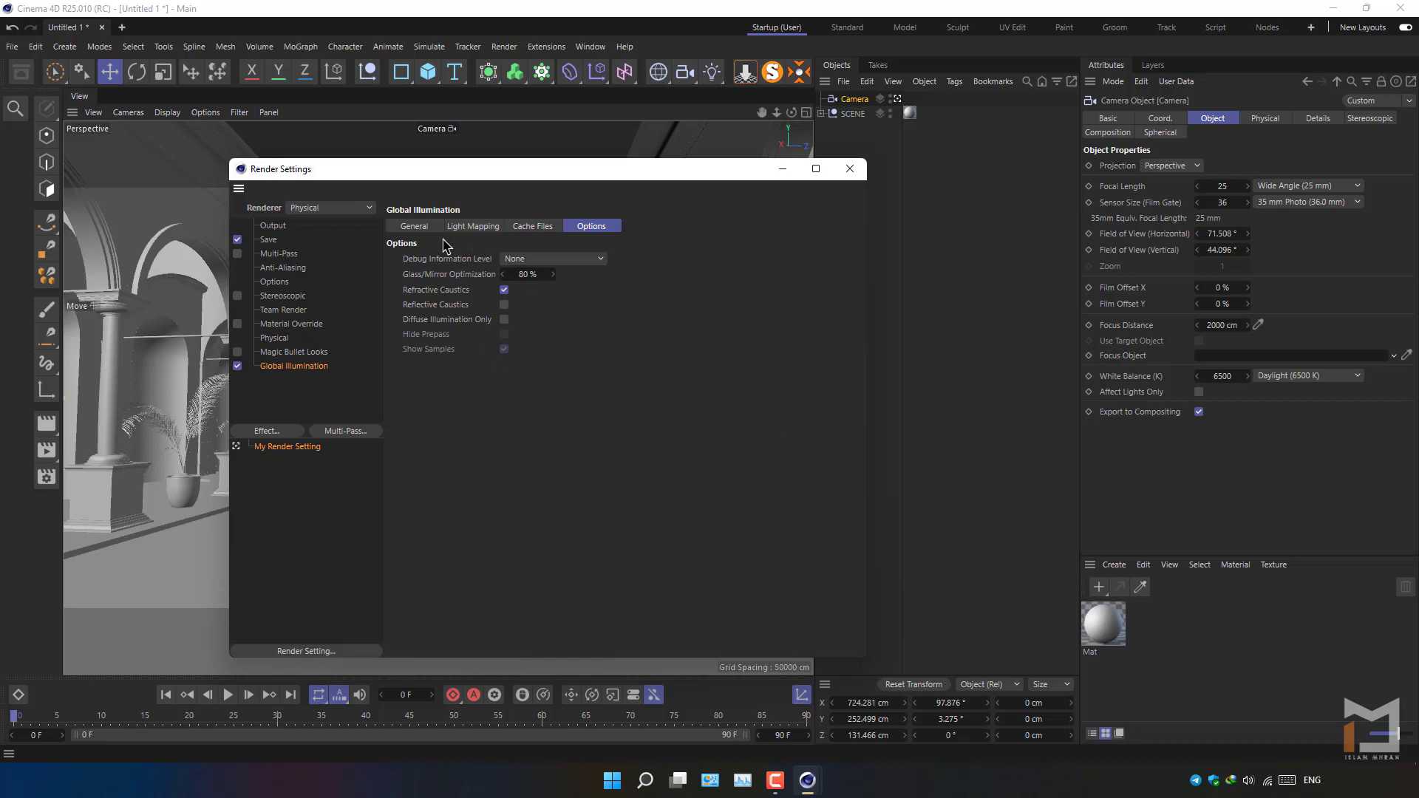
left_click(414, 227)
Add a Color Mapping effect with HSV Model off and Dark Multiplier 2.5.
right_click(305, 394)
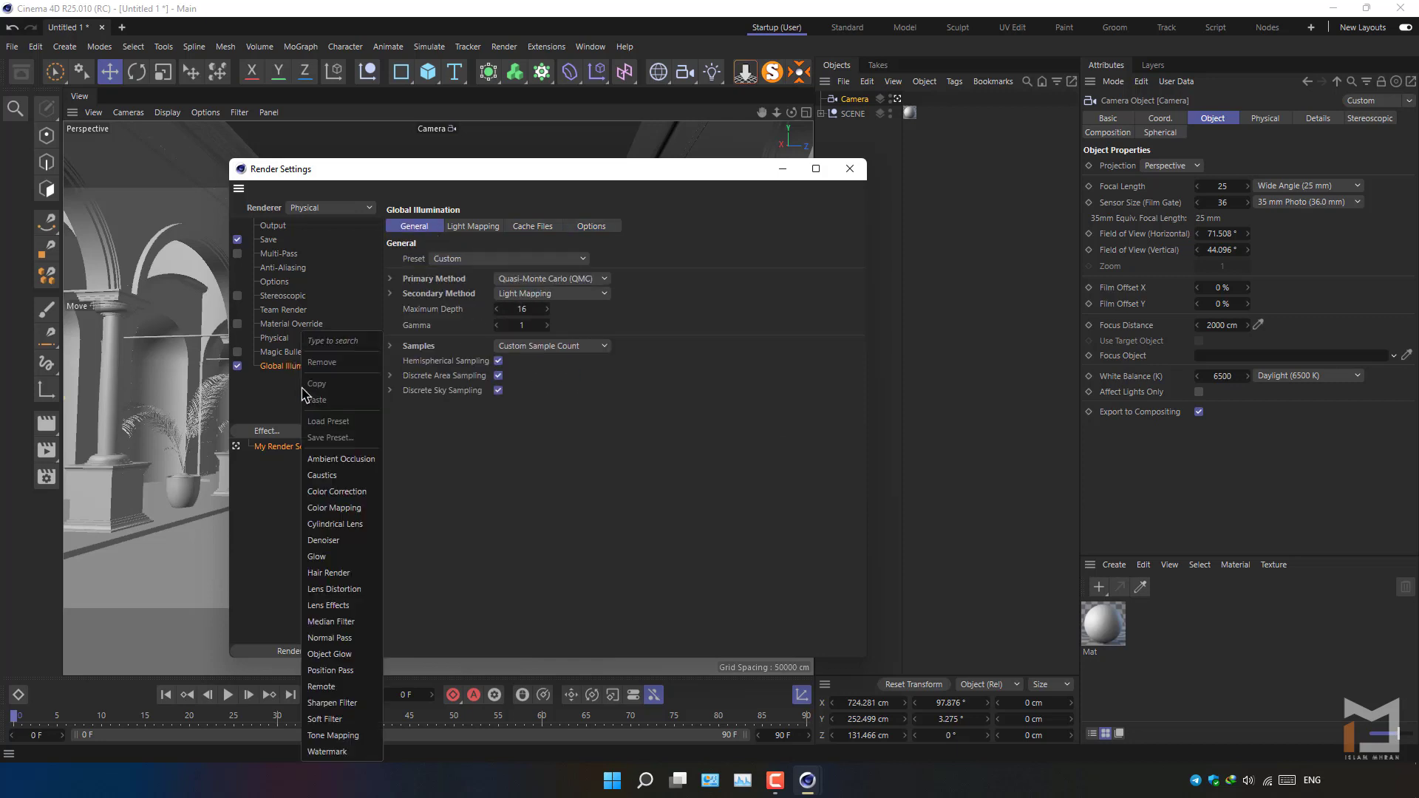
left_click(353, 510)
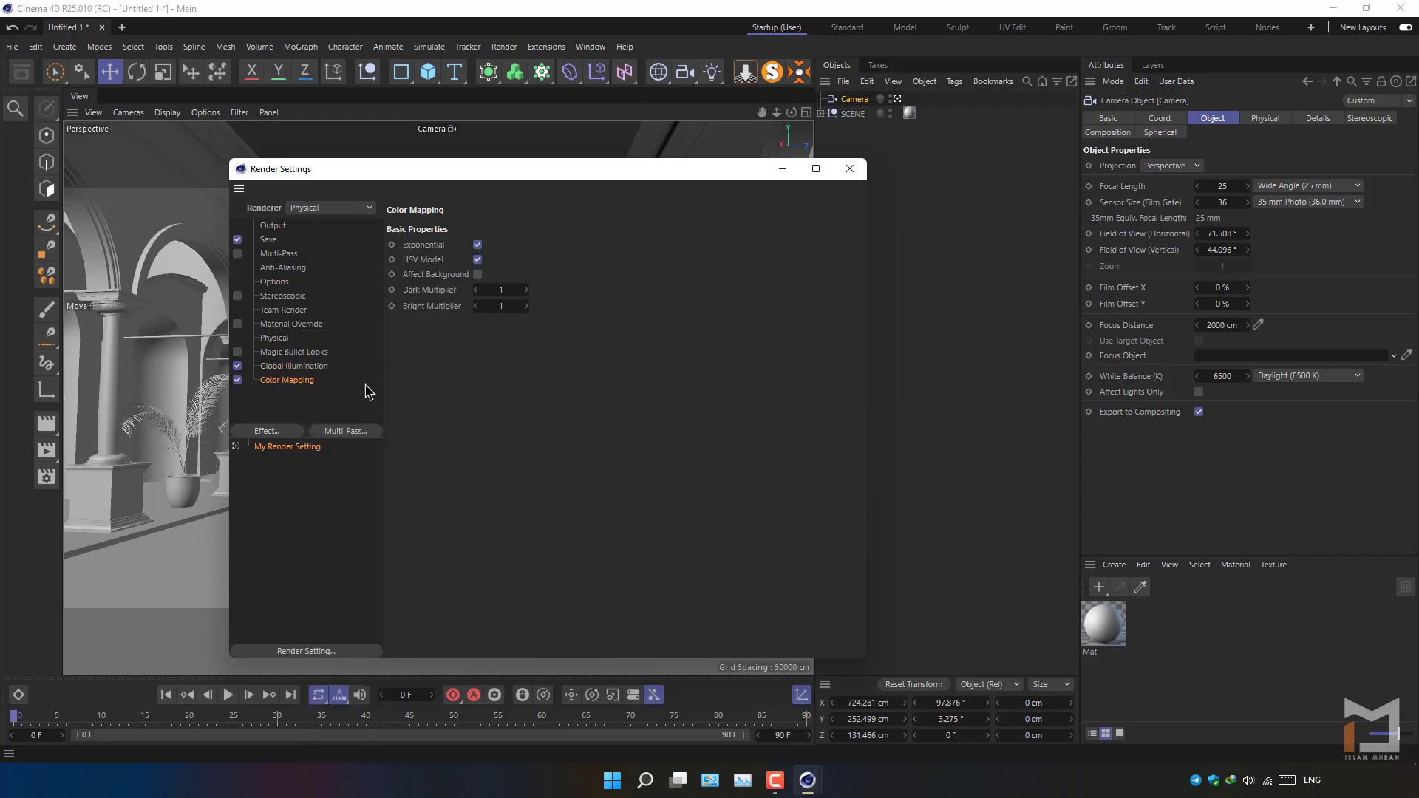
left_click(478, 259)
left_click(498, 290)
type(".5")
key("Return")
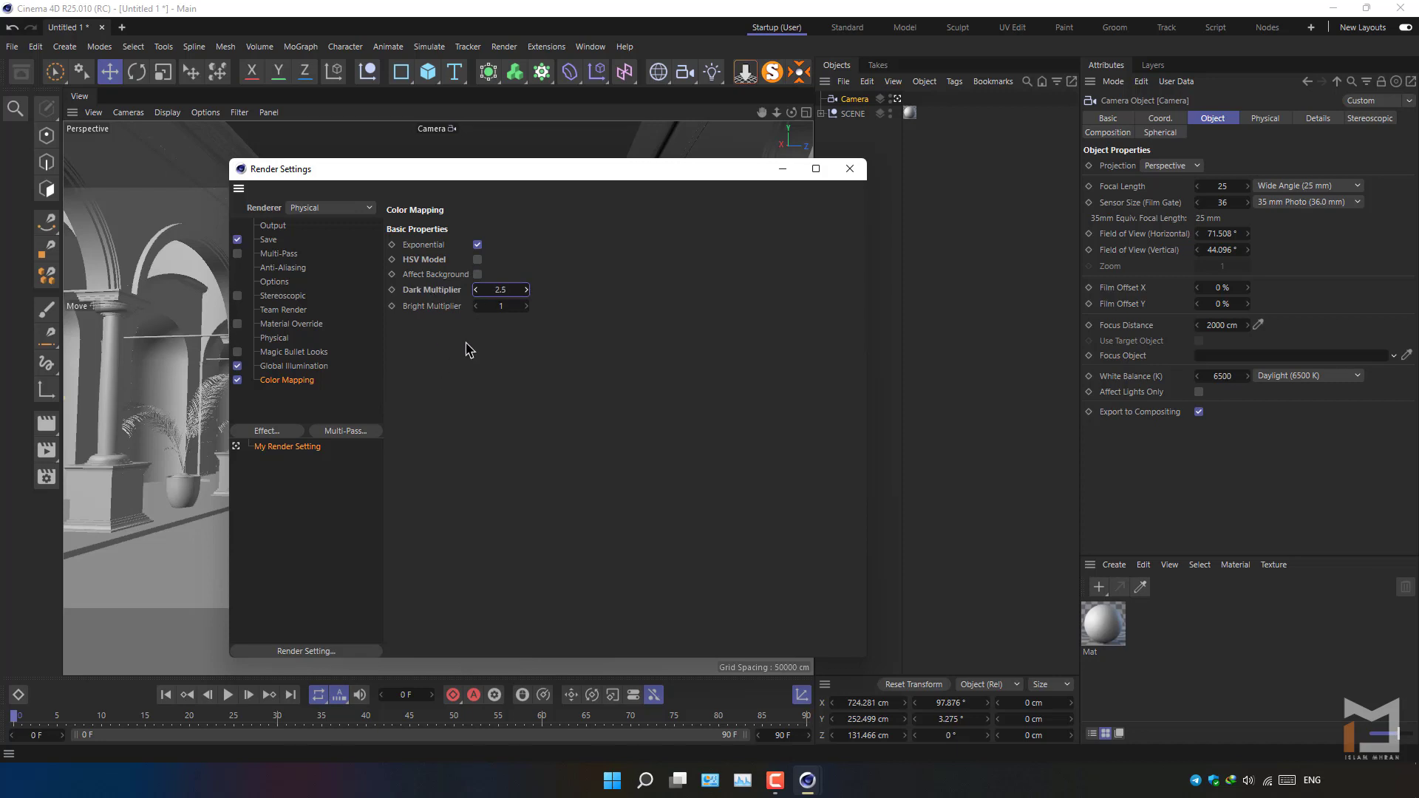
right_click(310, 408)
Add a Denoiser effect, review the Color Mapping, GI and Physical entries, and close Render Settings.
left_click(331, 541)
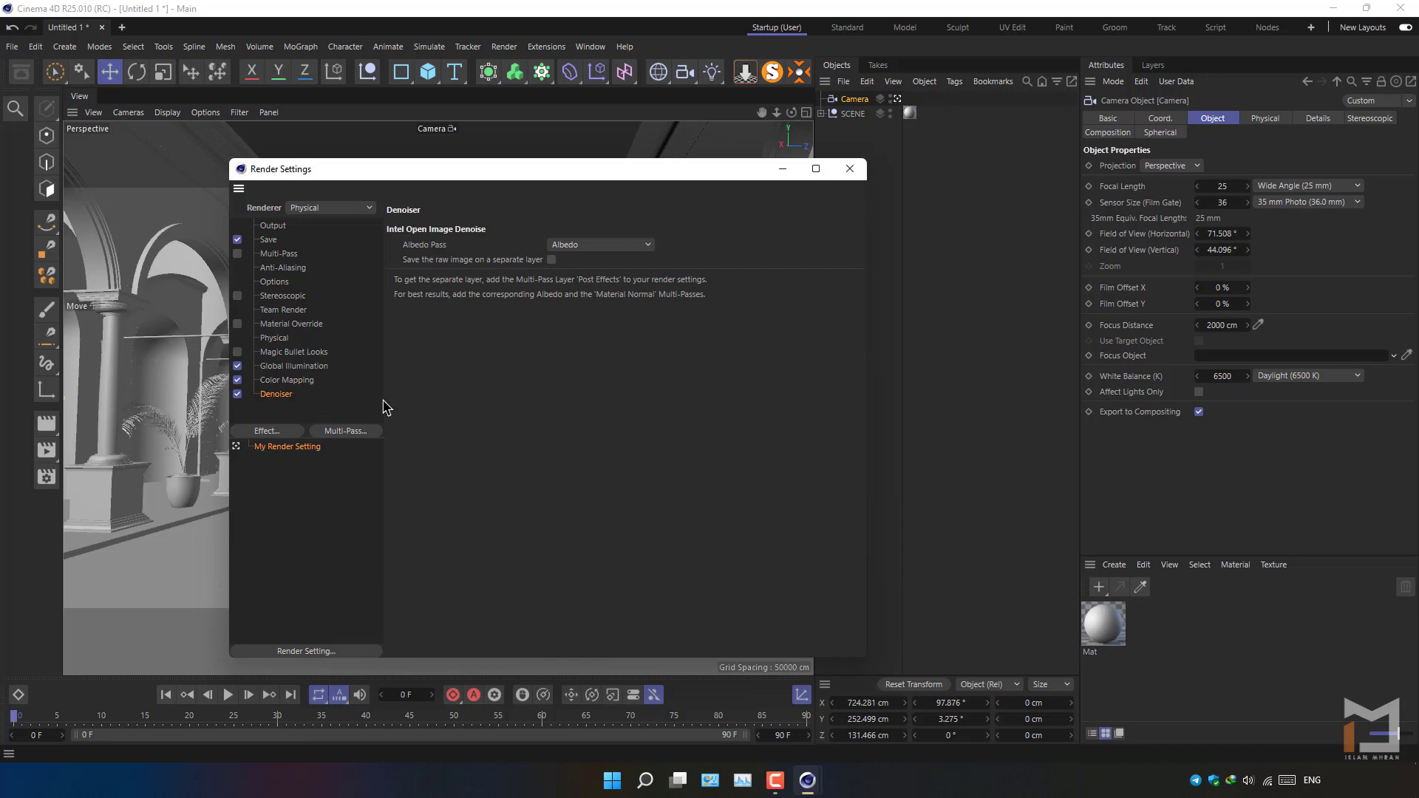
left_click_drag(598, 177, 579, 162)
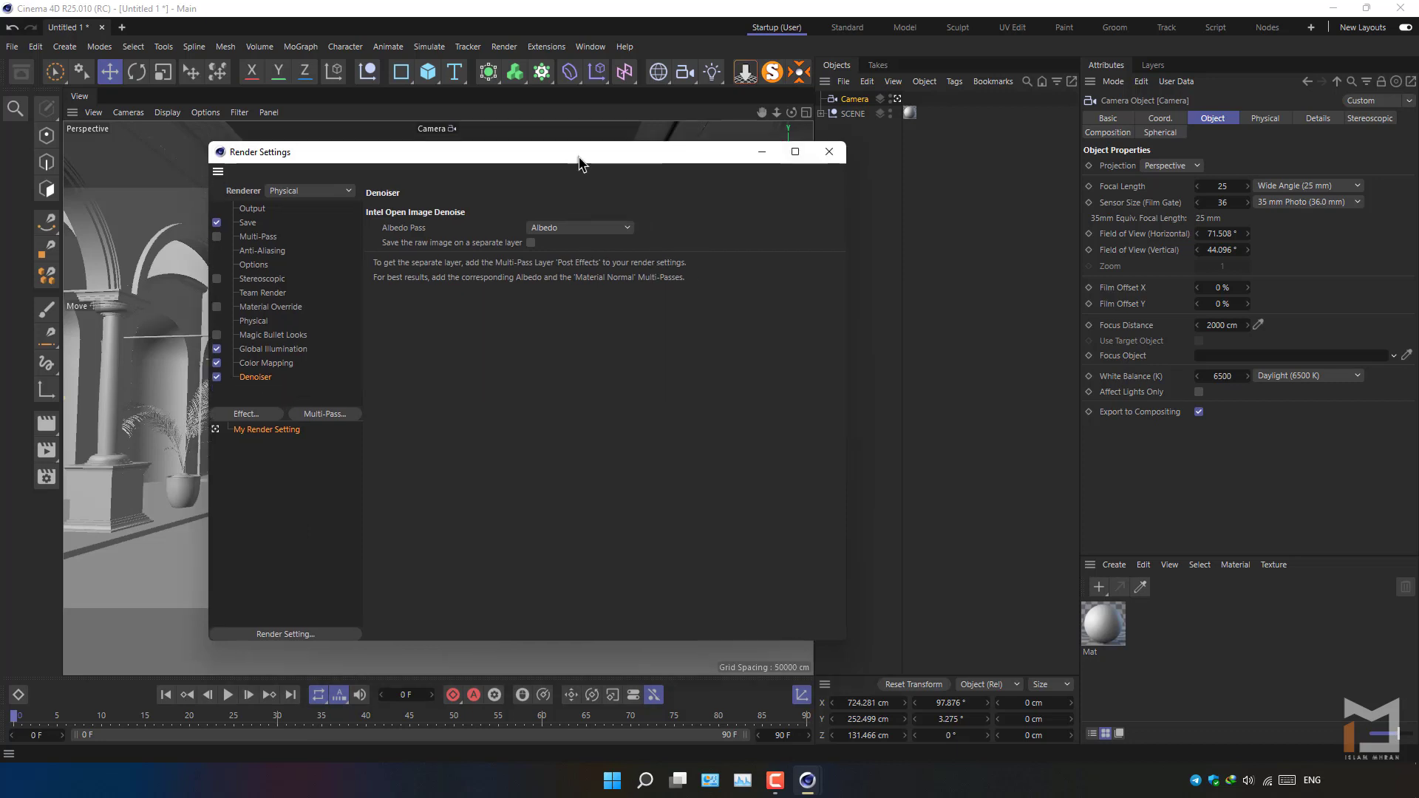
left_click(272, 365)
left_click(265, 350)
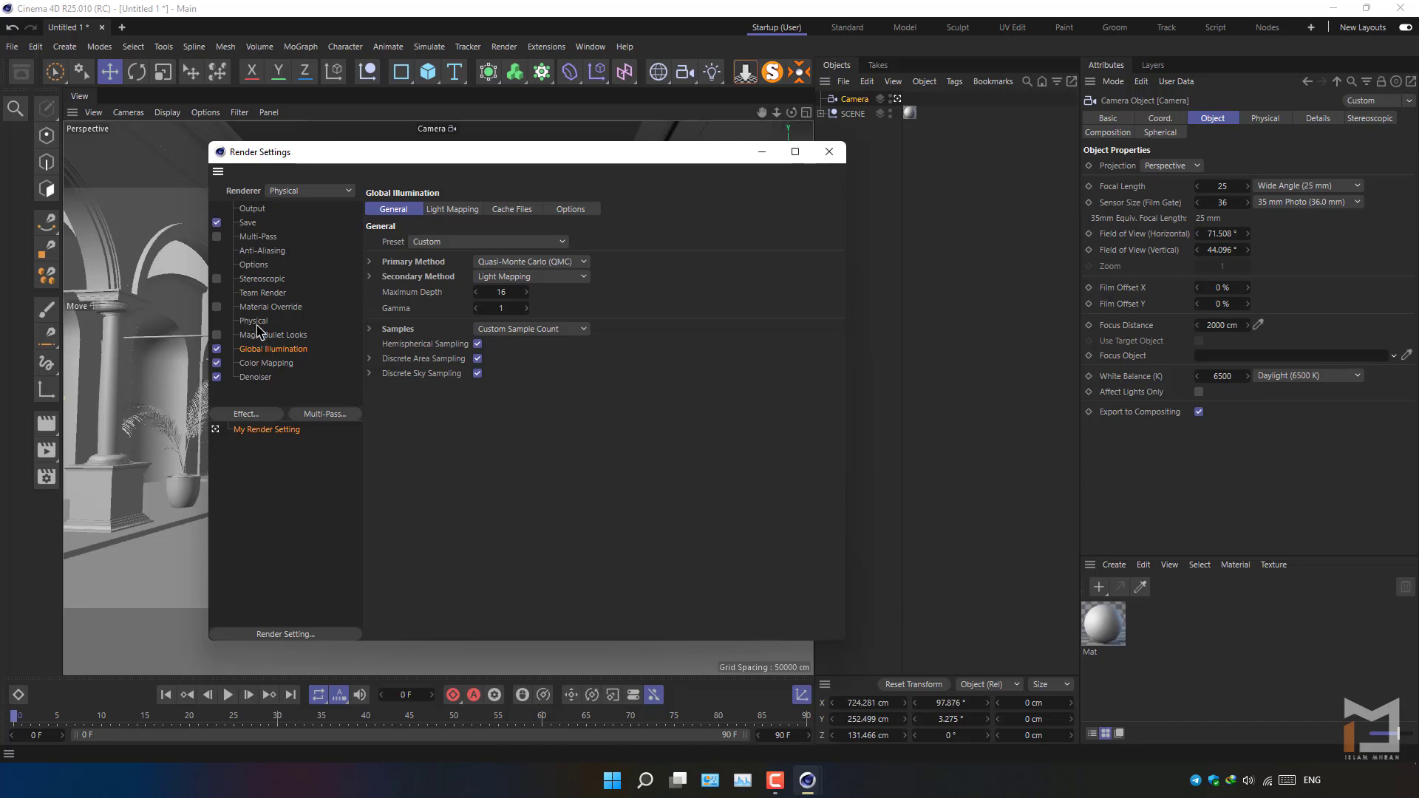
left_click(259, 322)
left_click(829, 152)
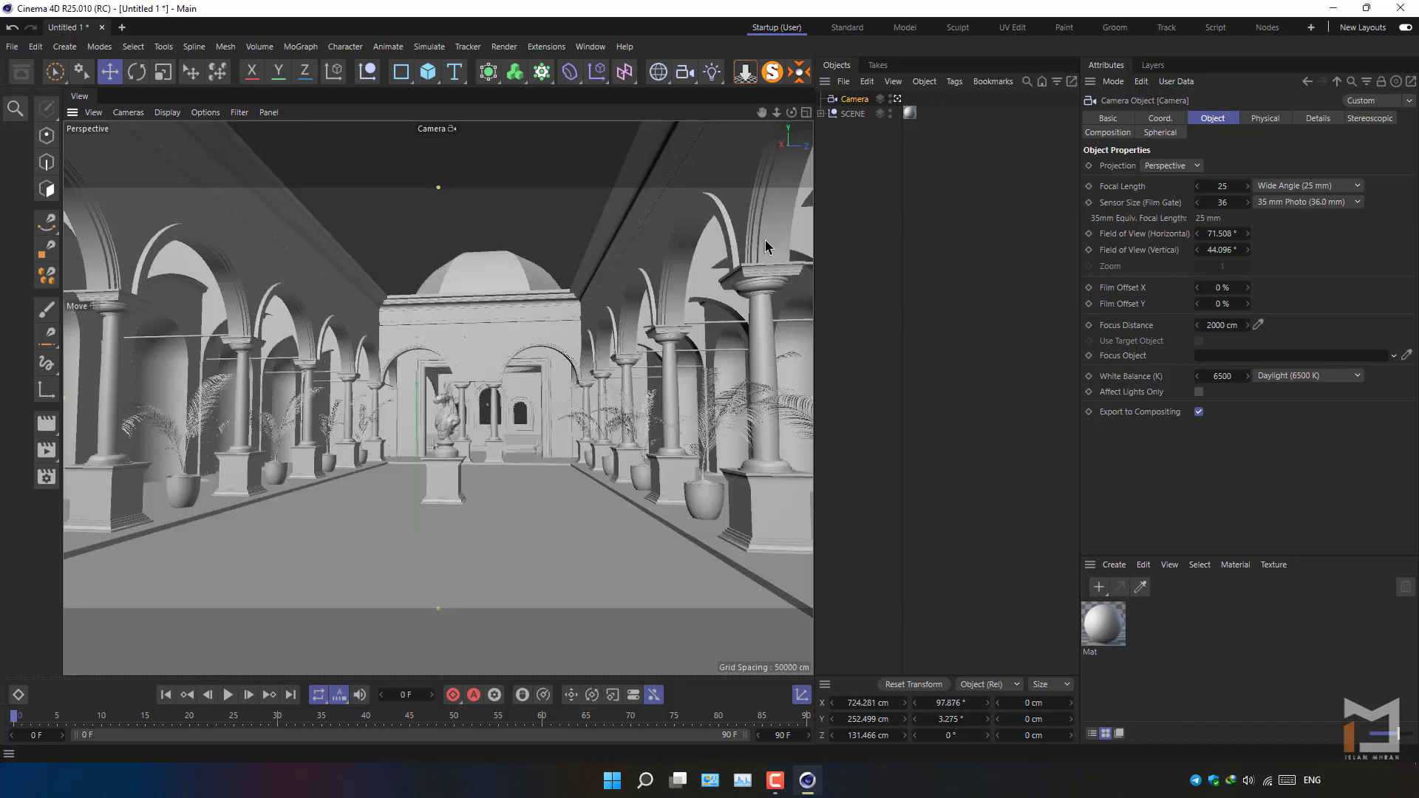
left_click(712, 72)
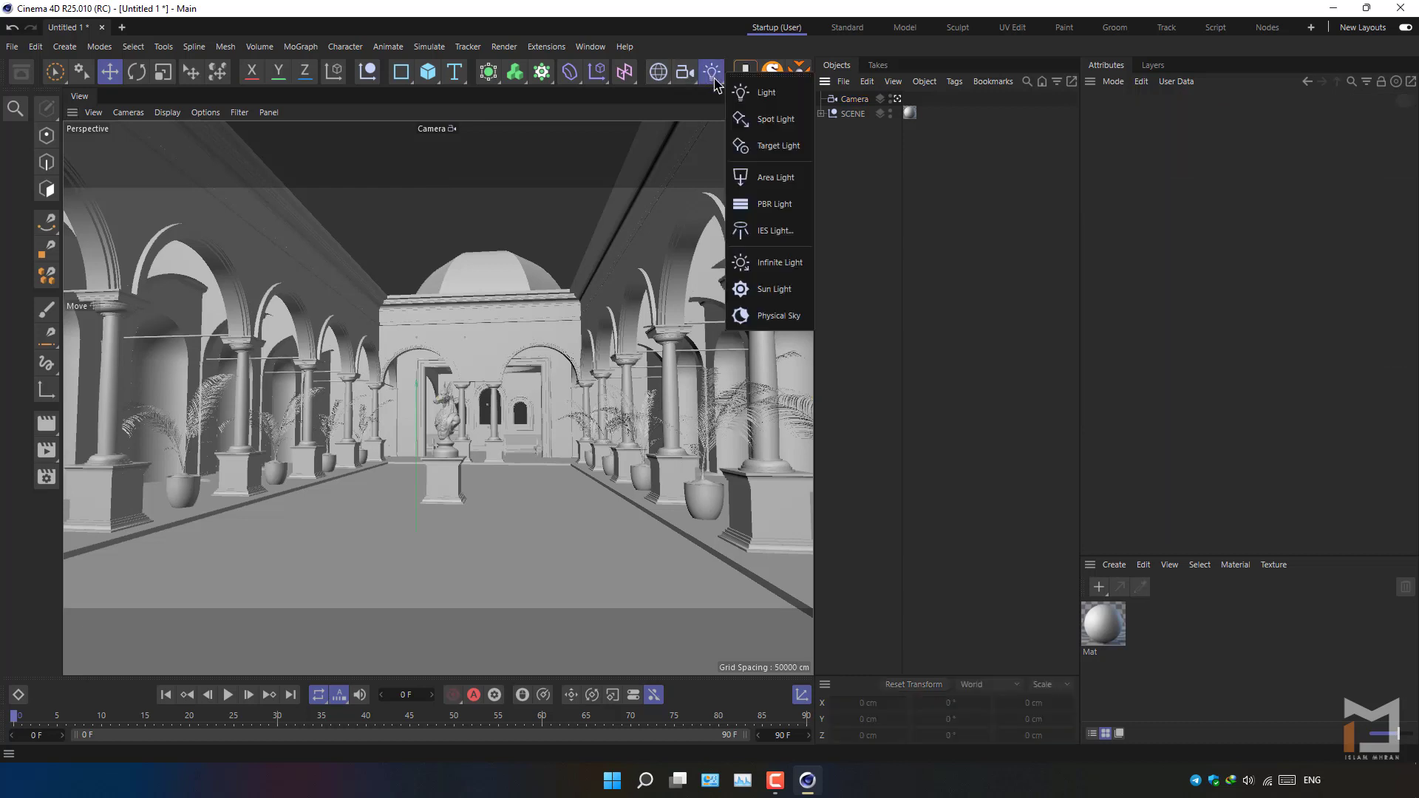
Add a Physical Sky with Clouds enabled, then view its Time and Location settings.
left_click(764, 316)
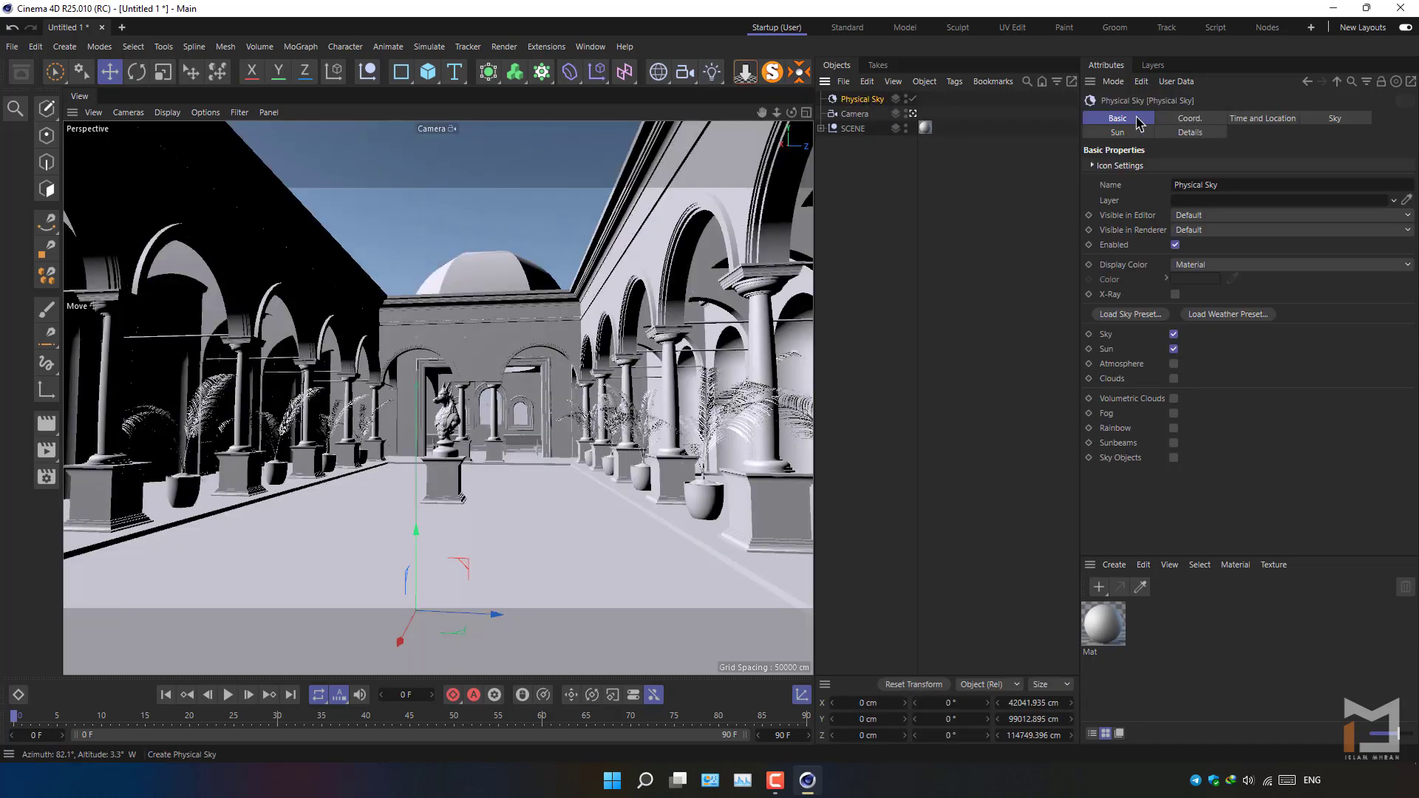
left_click(1174, 378)
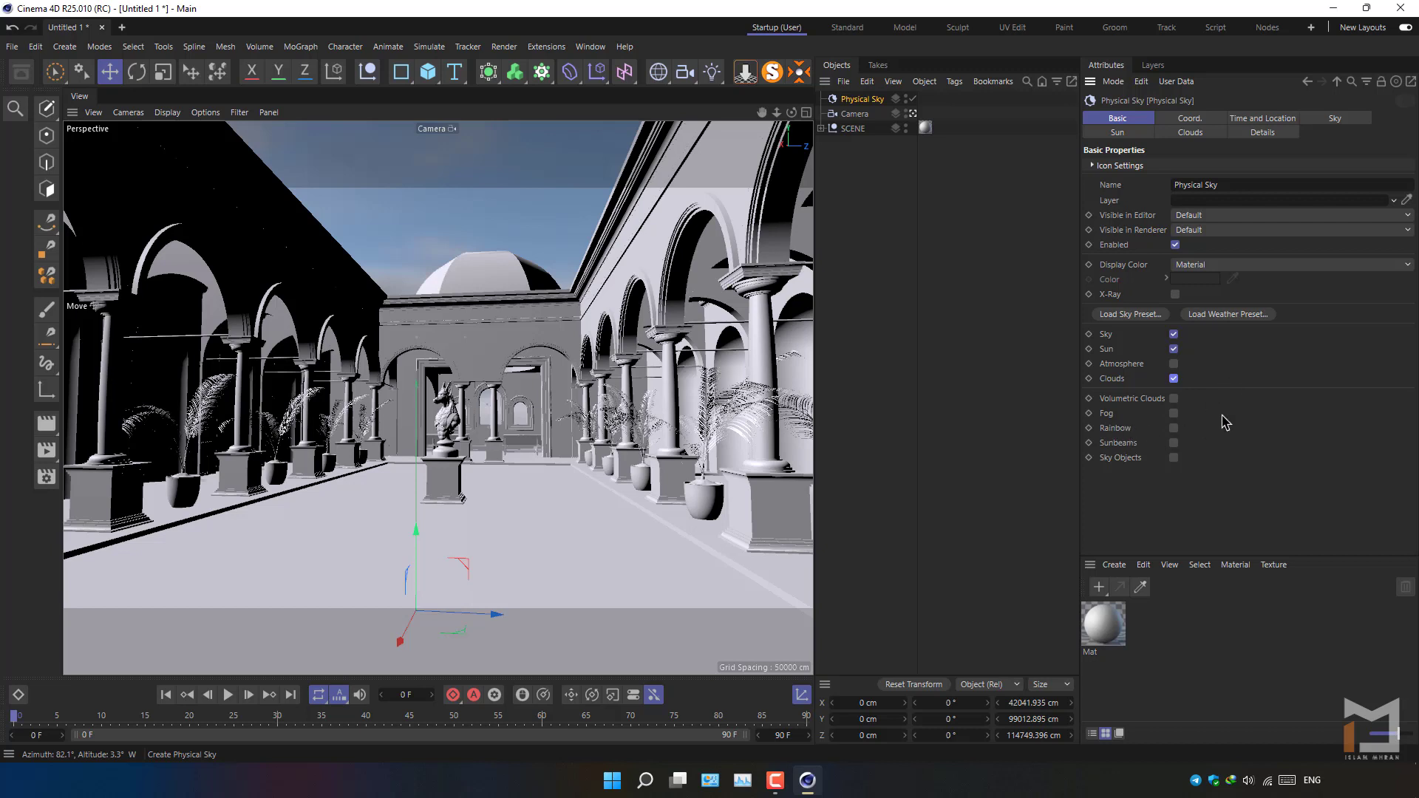
left_click(1264, 121)
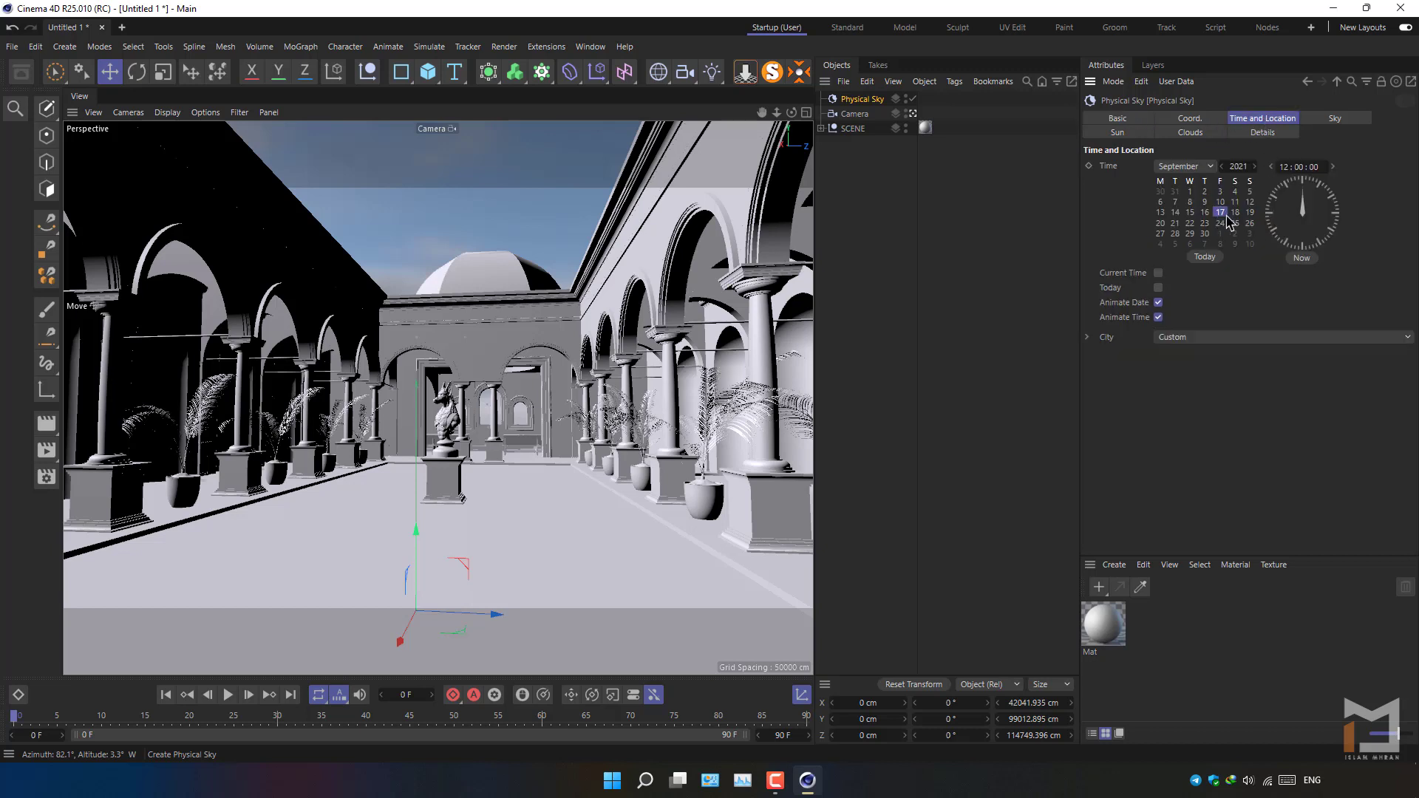
Set the Physical Sky time to 11:00:00 and its city to Cairo, Egypt.
left_click(1281, 166)
left_click(1283, 166)
key("Return")
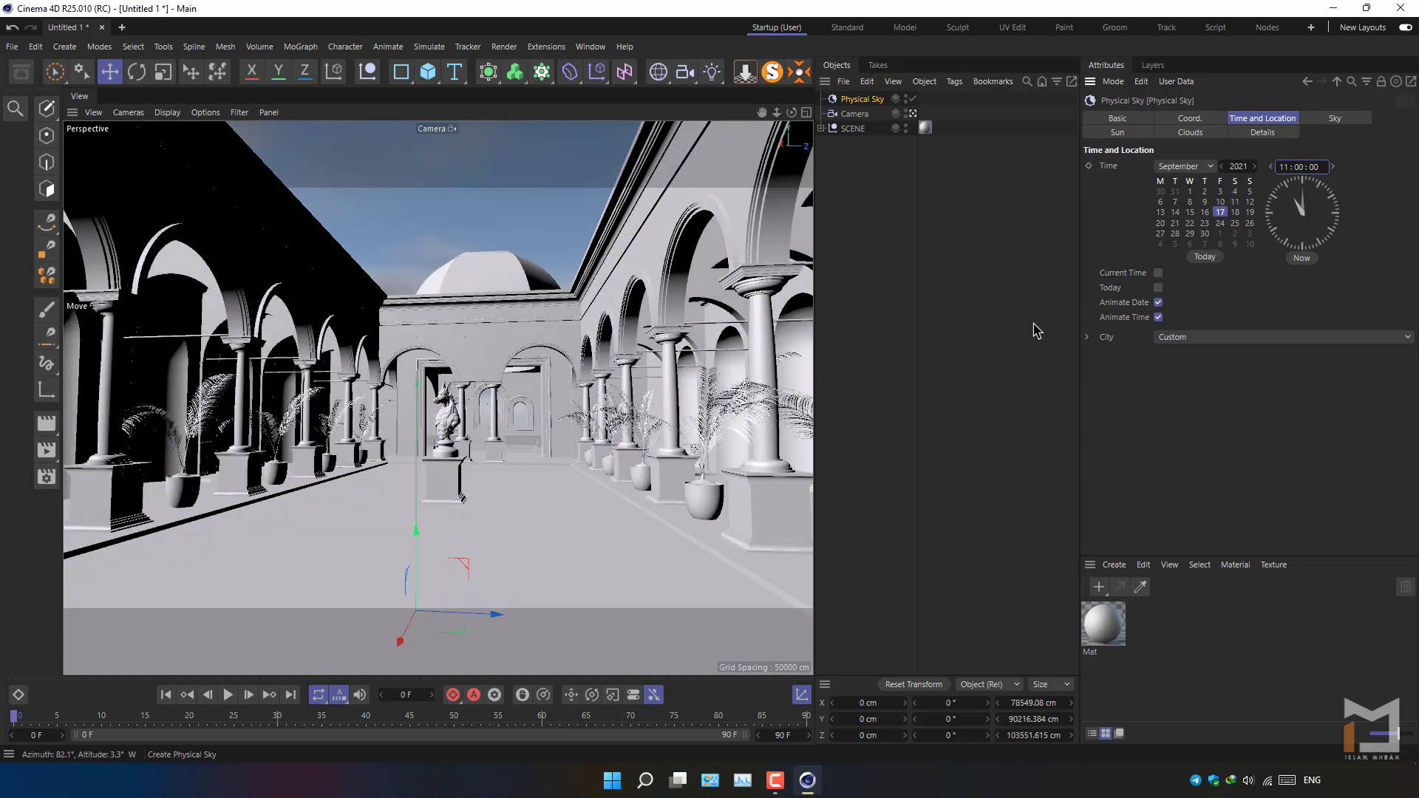
left_click(1221, 341)
mouse_move(1191, 413)
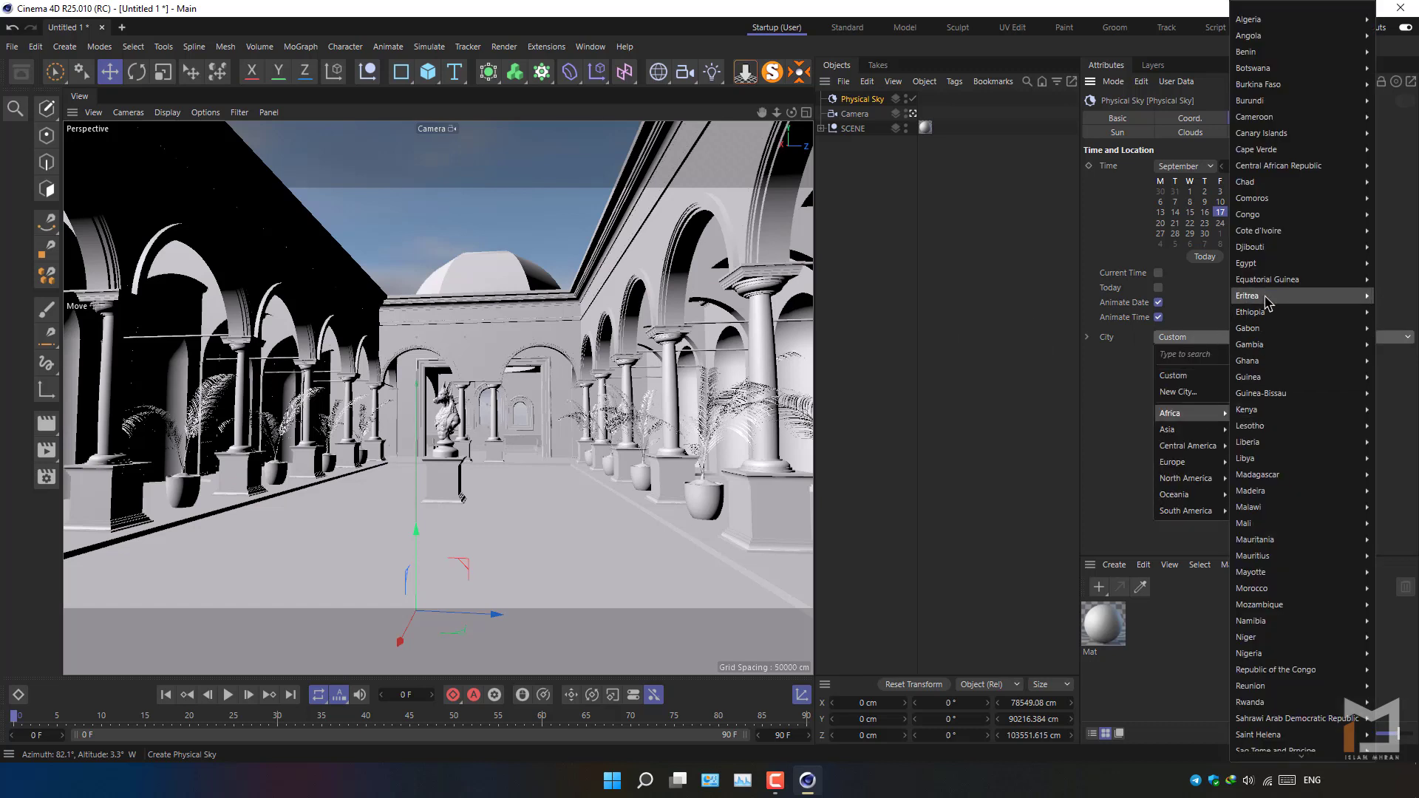
mouse_move(1246, 263)
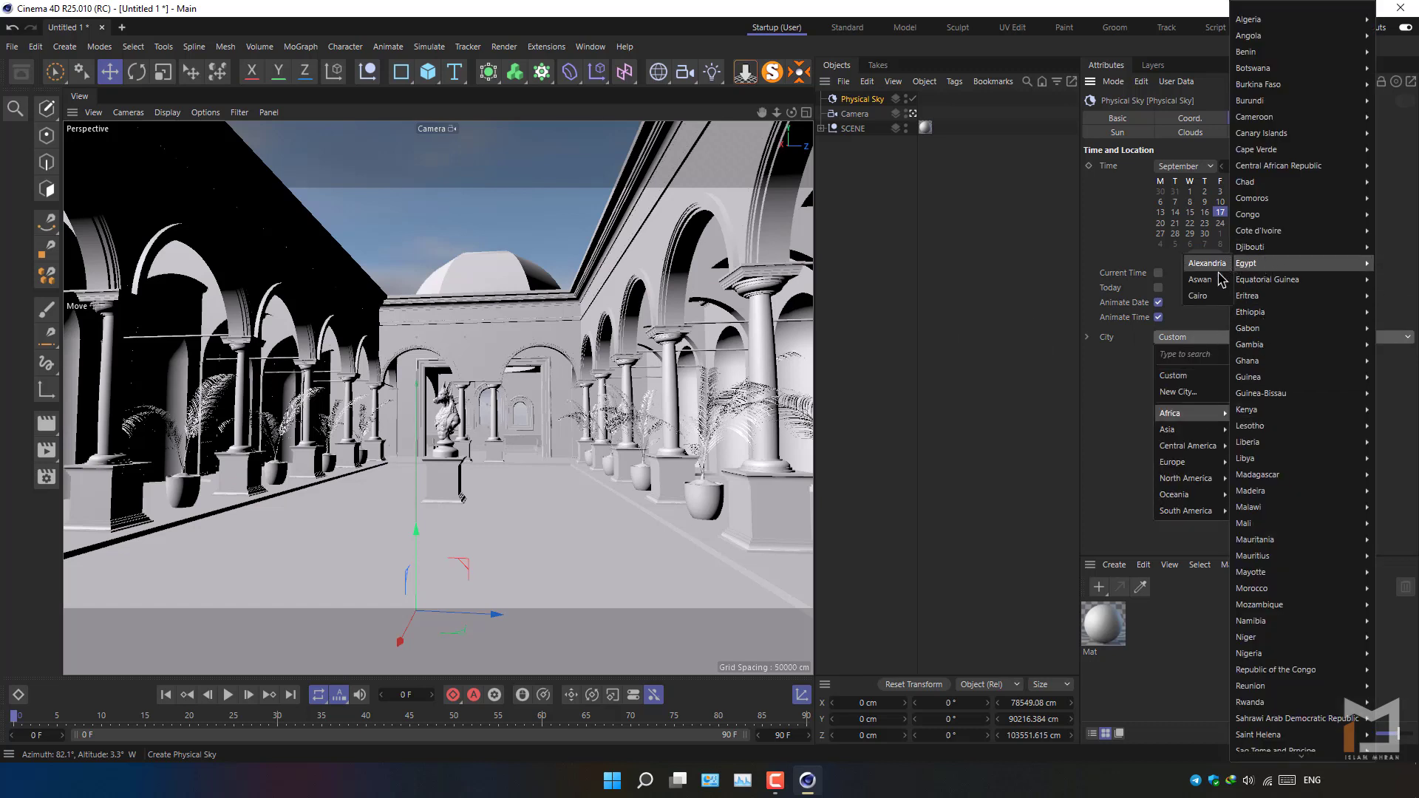
left_click(1198, 296)
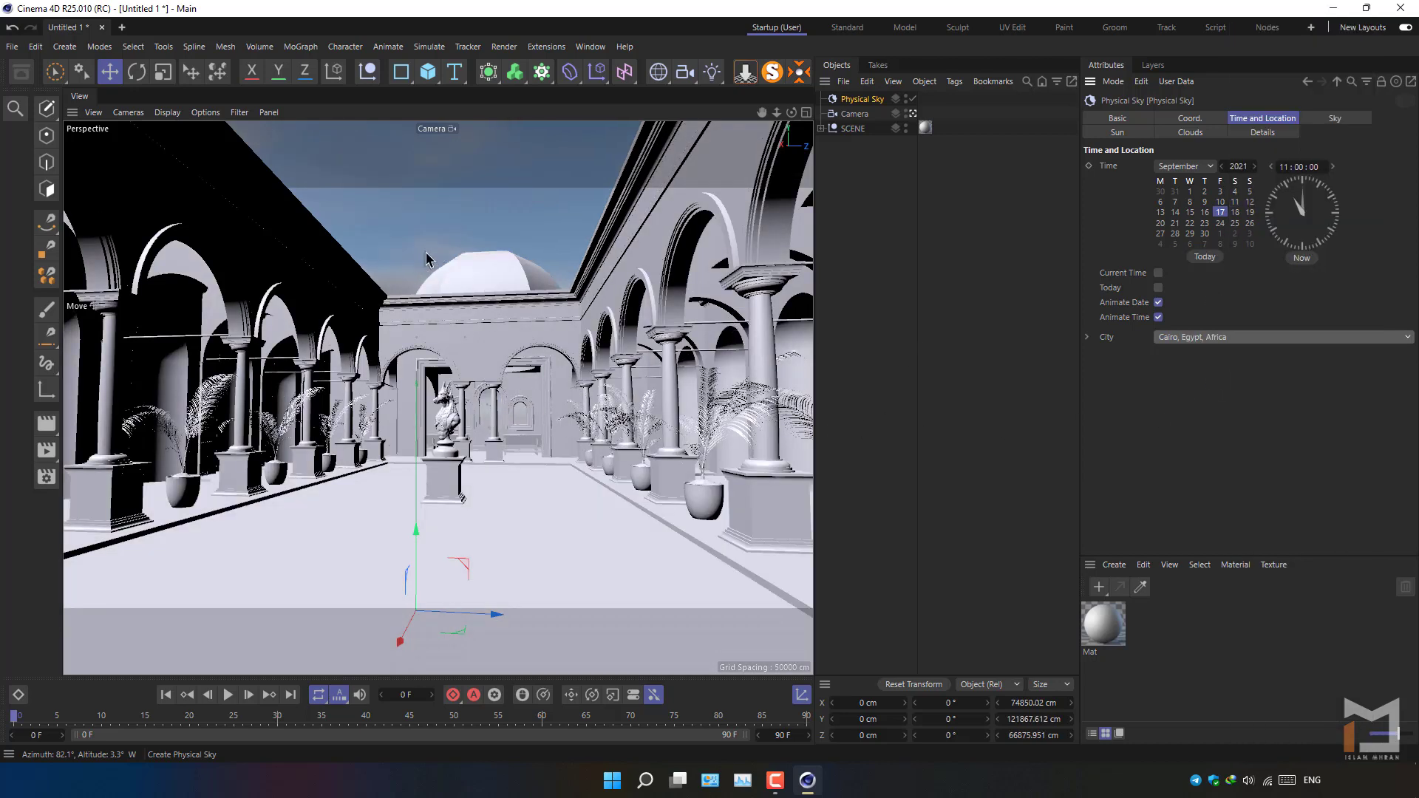
left_click(1117, 134)
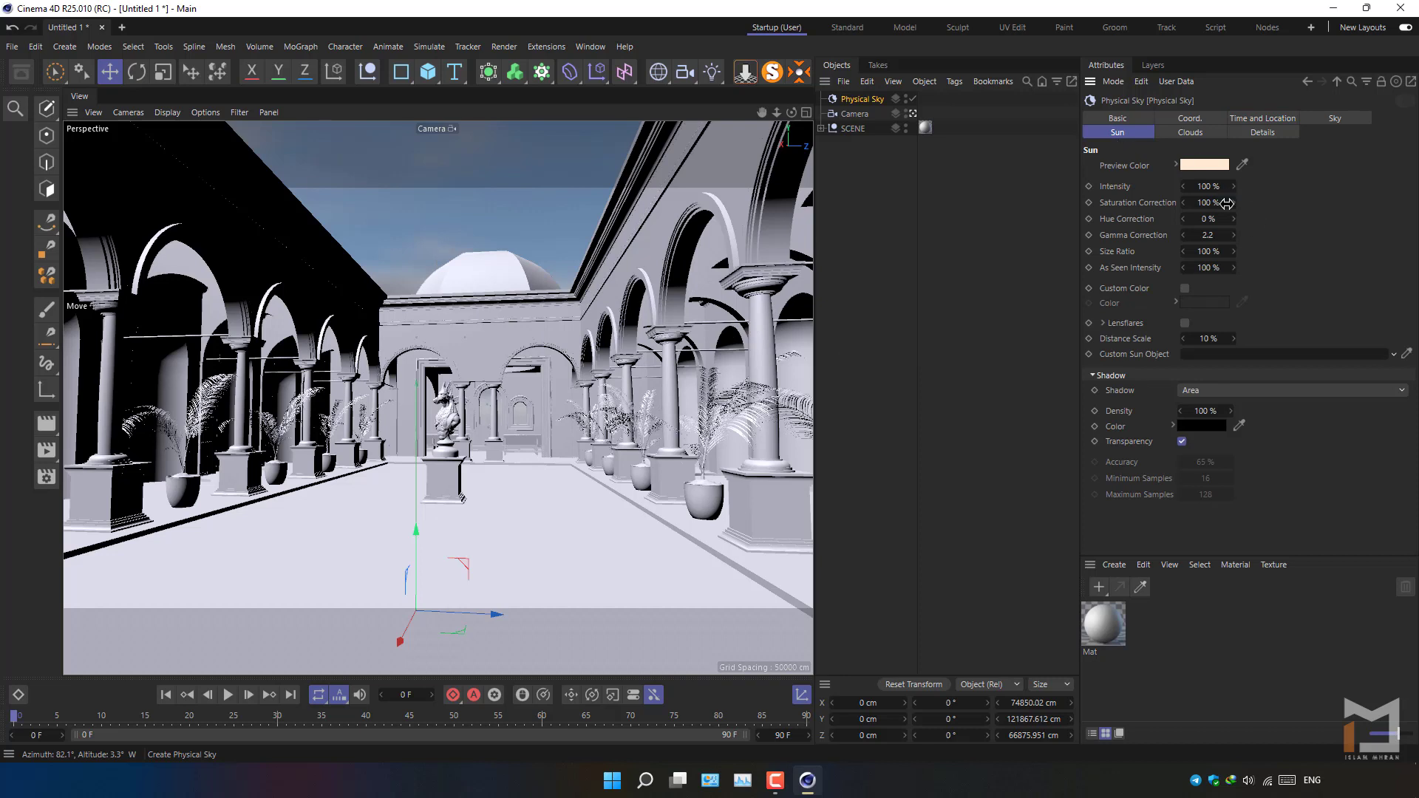
Set the sun Intensity to 70% and Size Ratio to 200%.
double_click(1208, 186)
type("1")
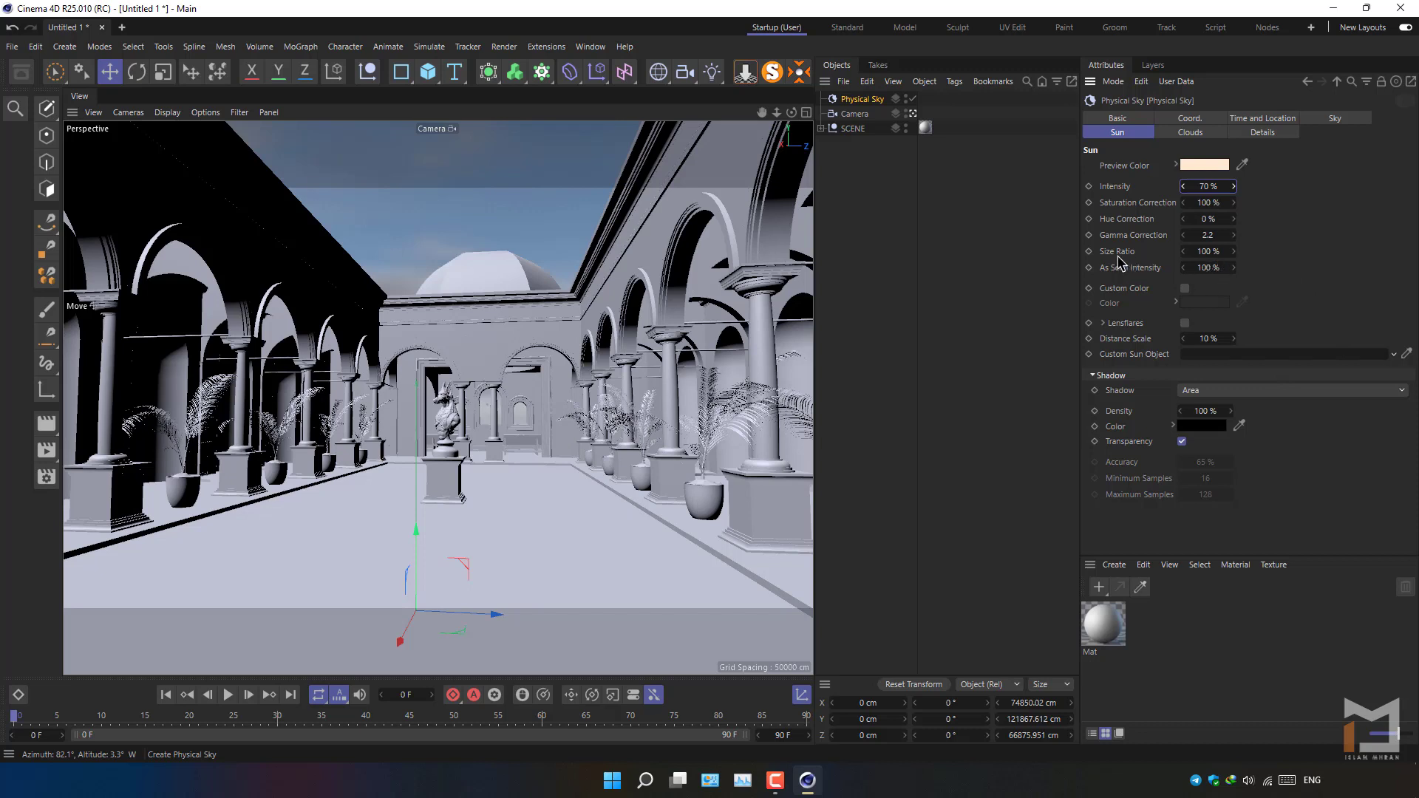
left_click(1209, 251)
type("200")
Show the Physical Sky's Clouds settings and expand cloud layers 1 to 3 for review.
left_click(1190, 132)
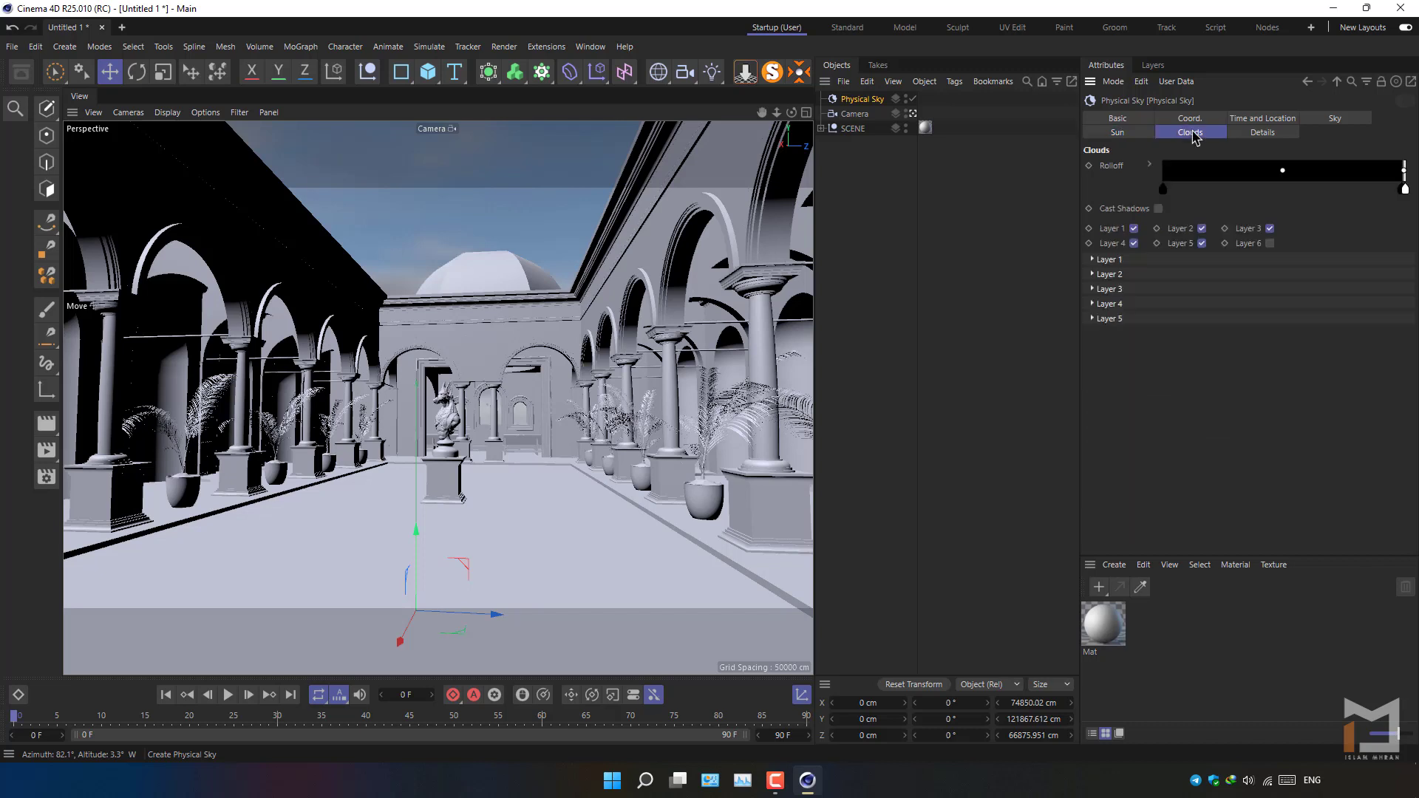
left_click(1093, 259)
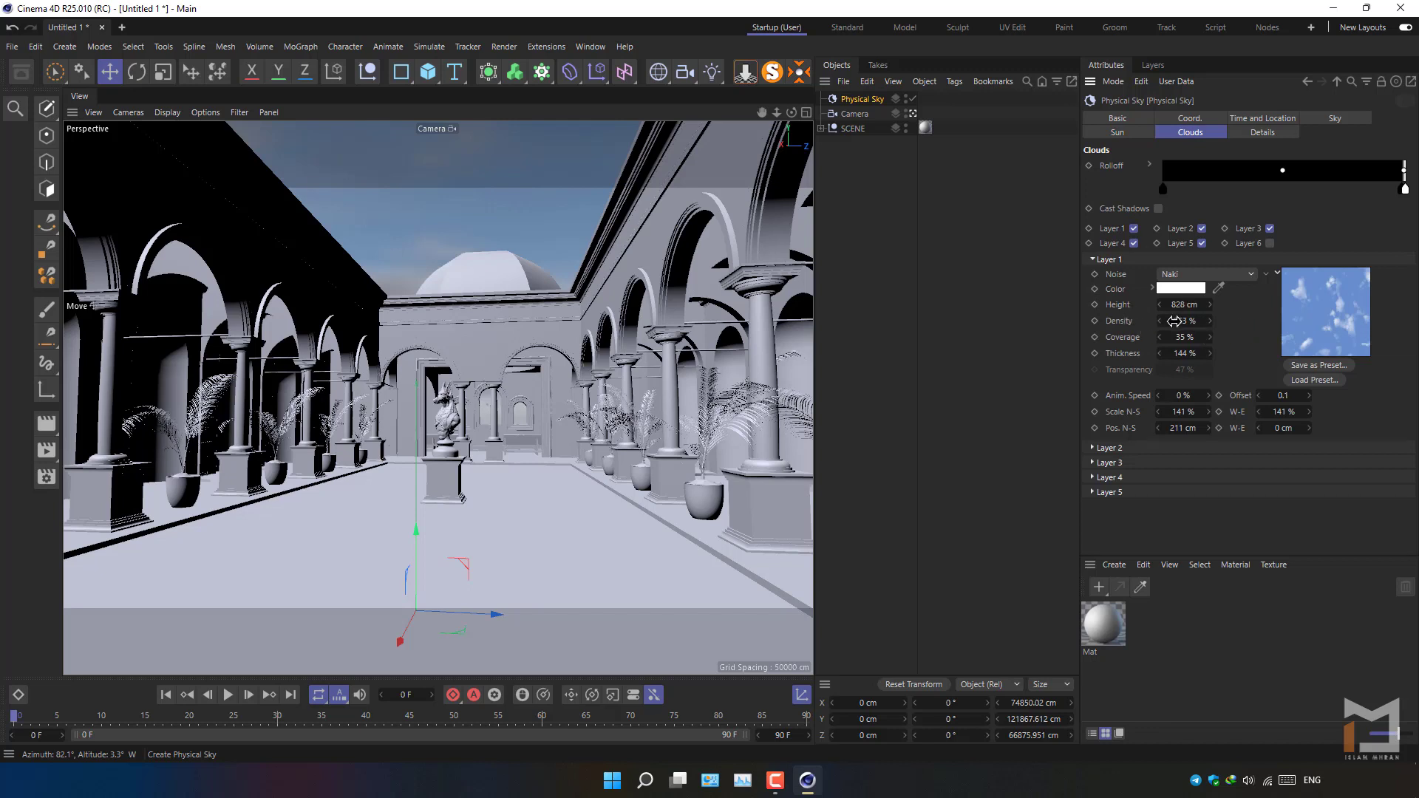
left_click(1092, 259)
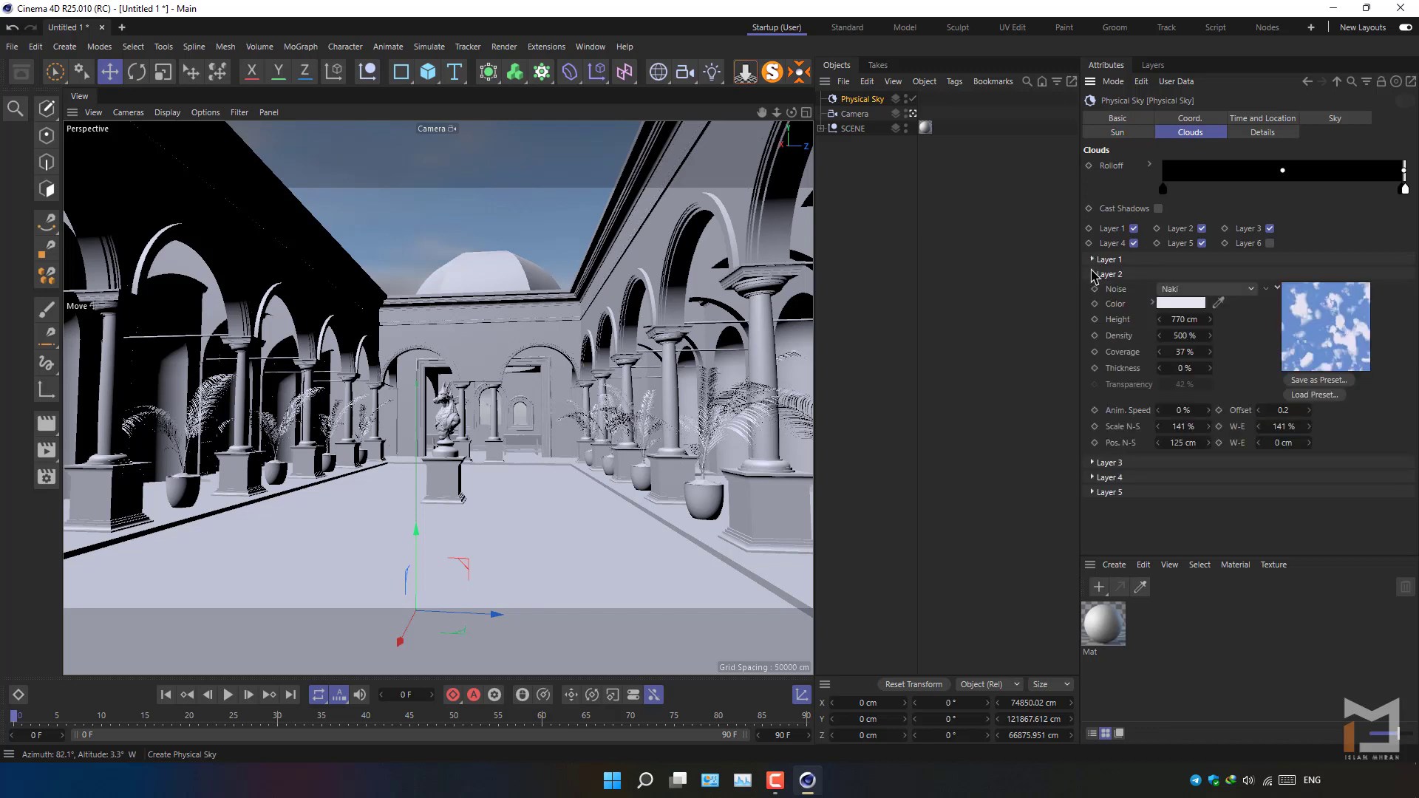
left_click(1092, 274)
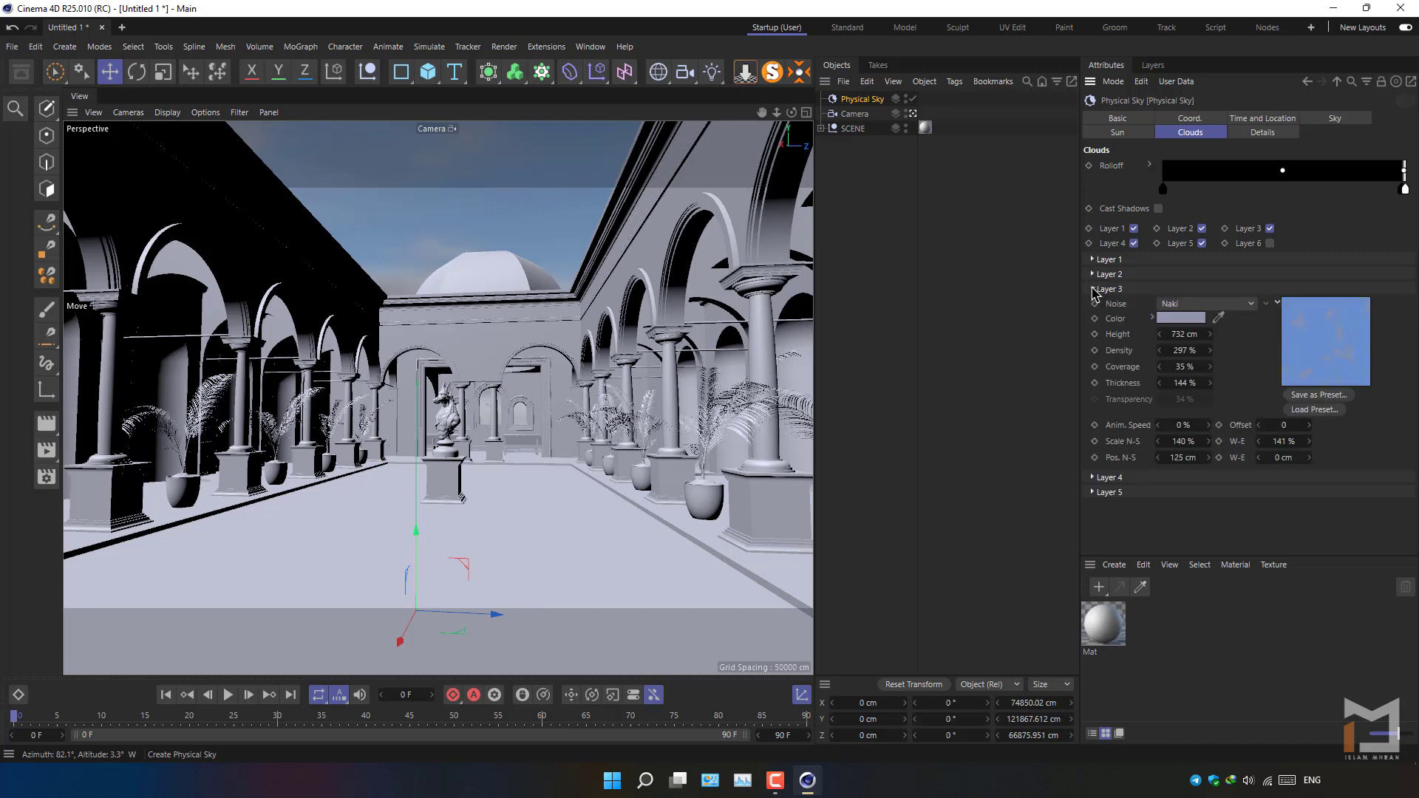
left_click(1099, 290)
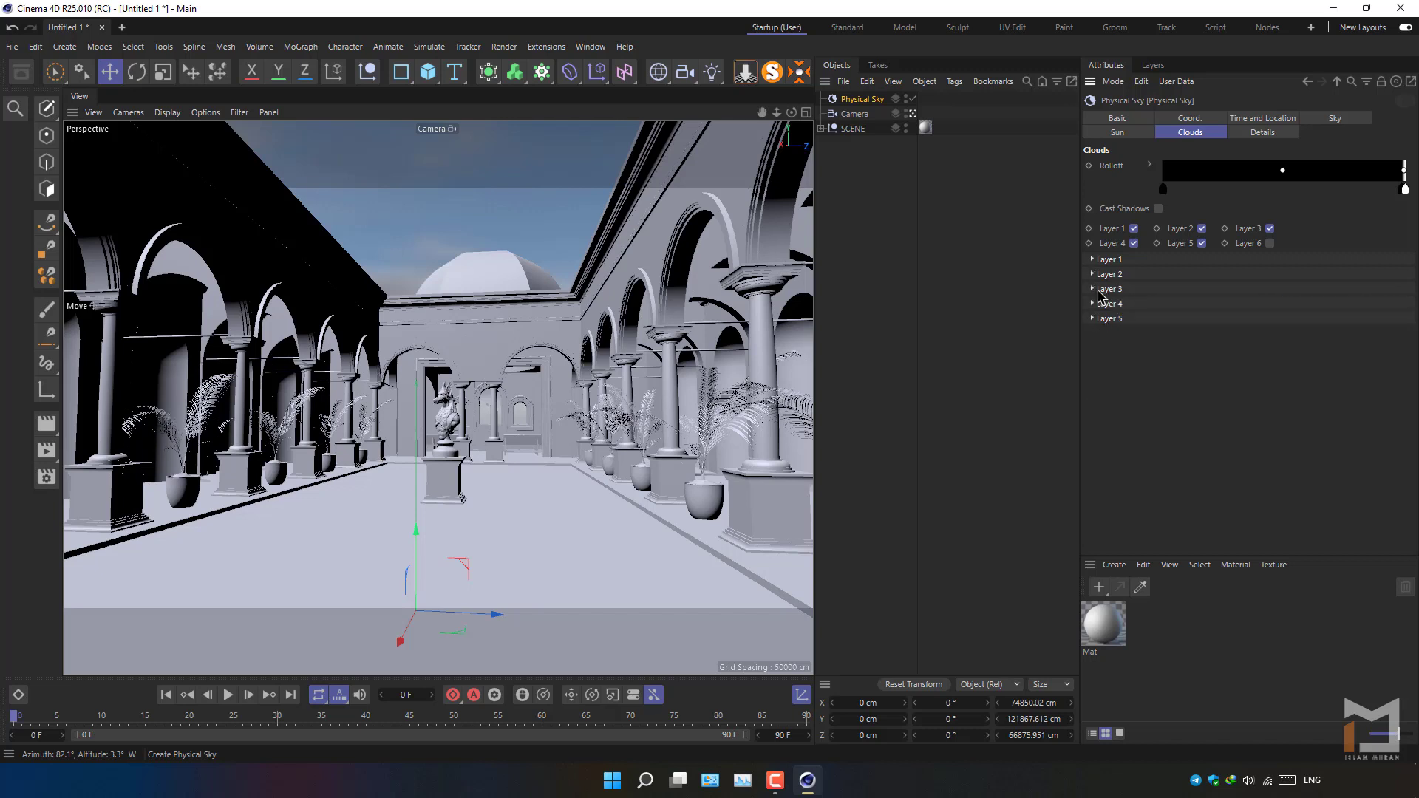
left_click(1093, 289)
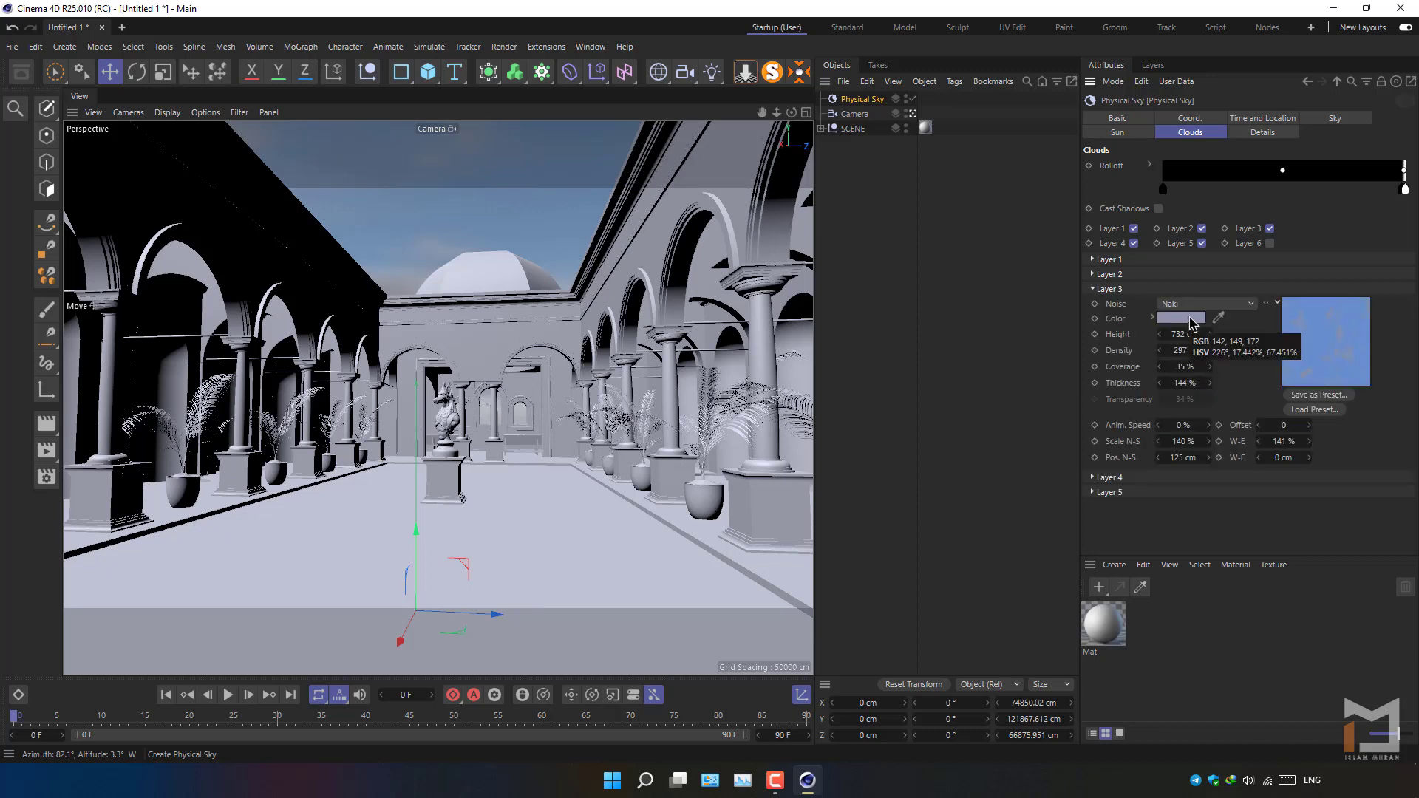
left_click(1106, 275)
Copy cloud Layer 2's white colour and paste it onto Layer 3.
right_click(1173, 311)
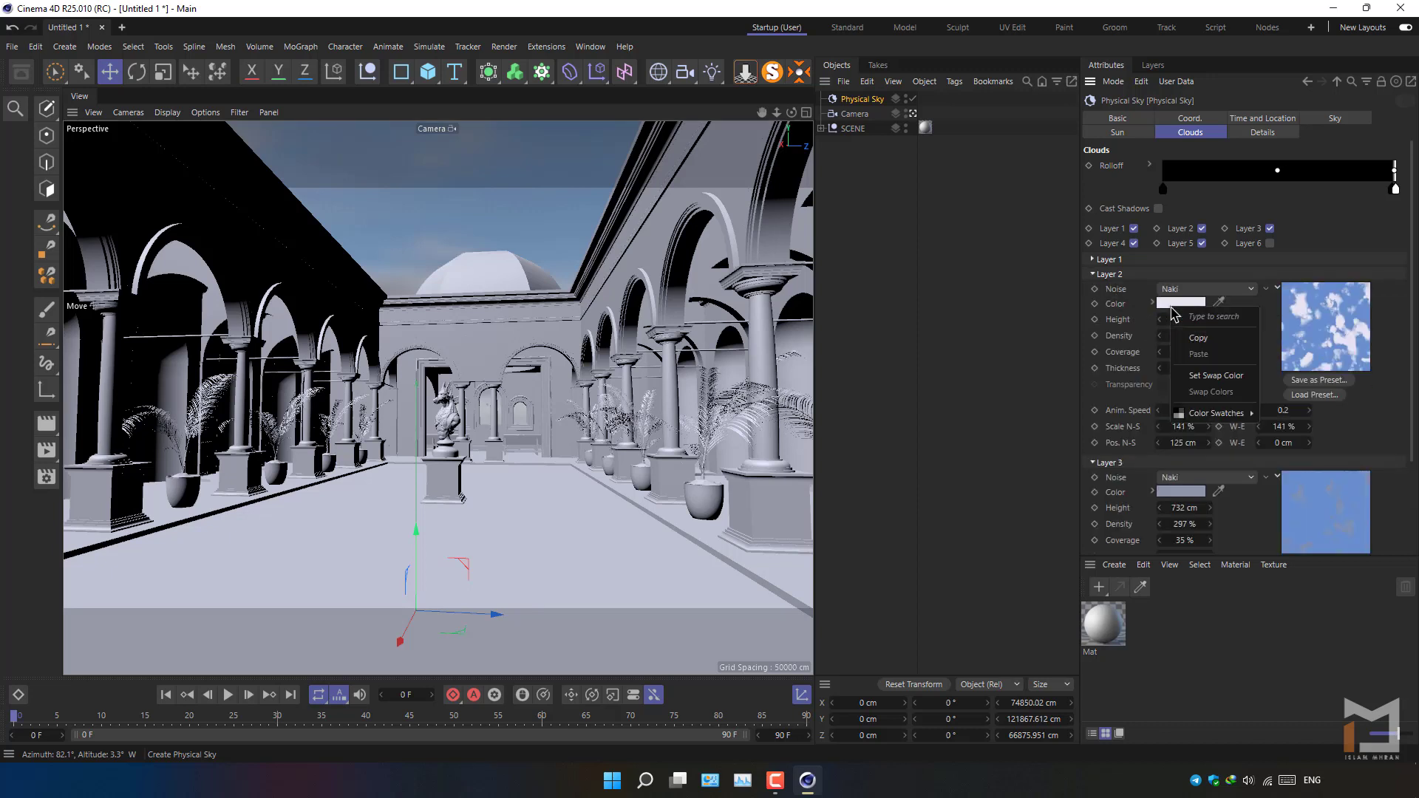
left_click(1191, 338)
right_click(1186, 493)
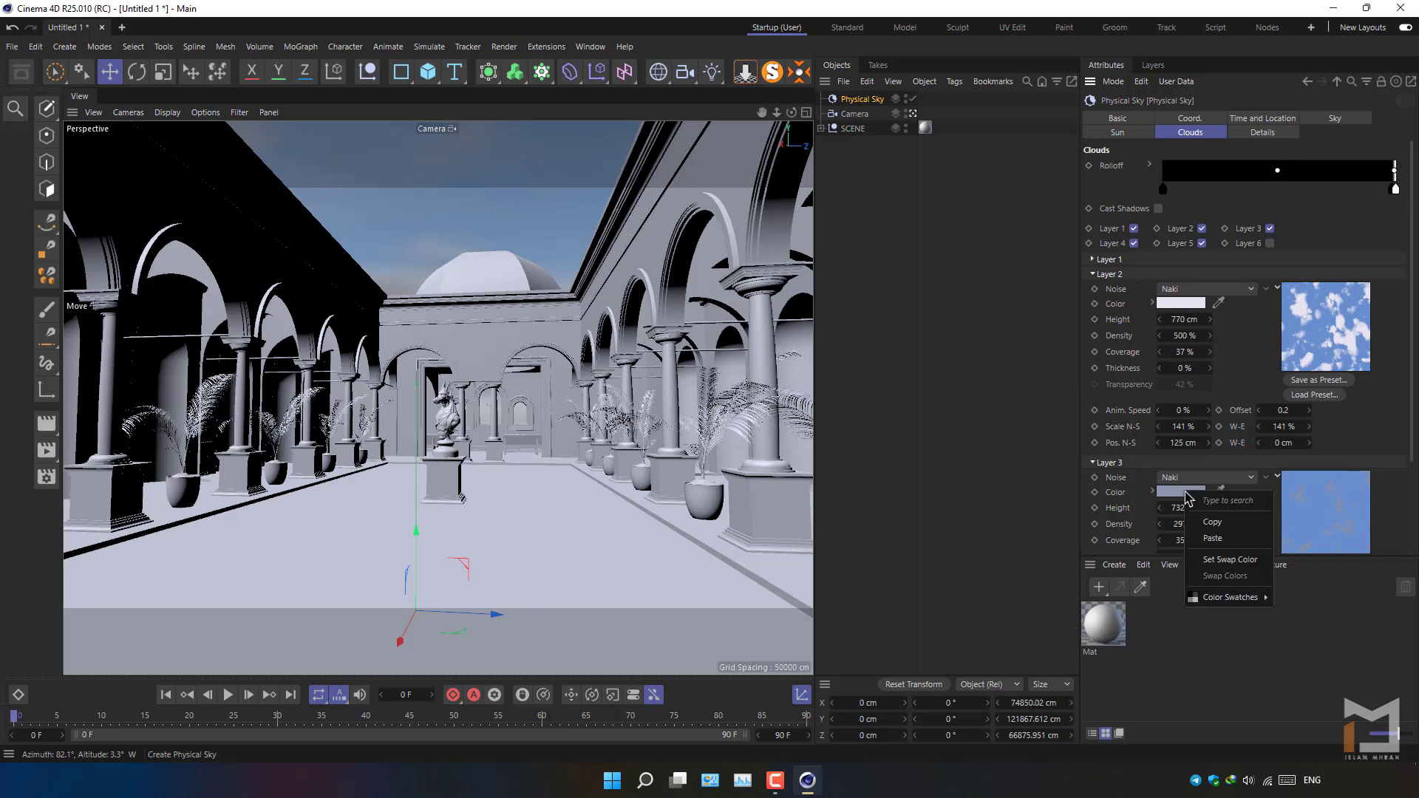
left_click(1212, 538)
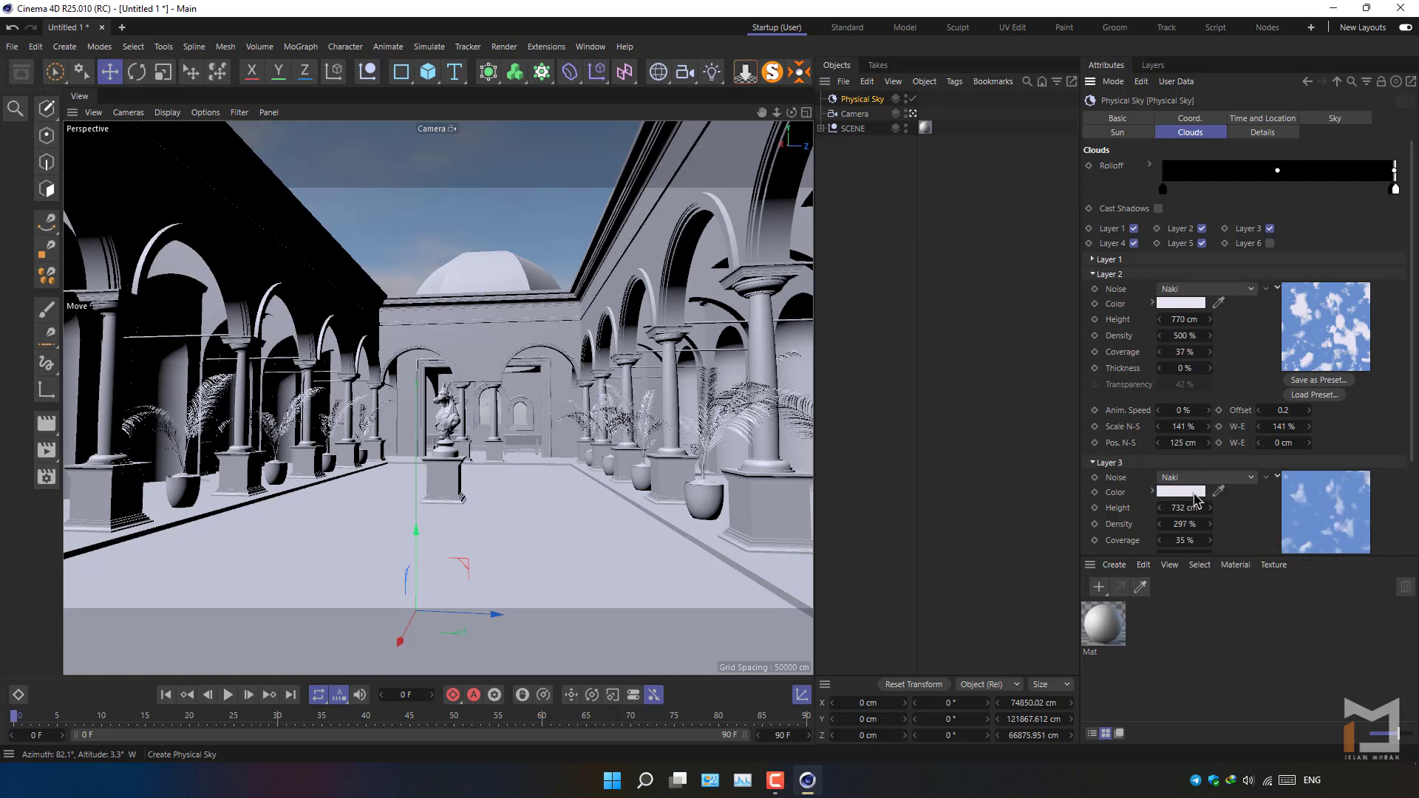
left_click(1092, 274)
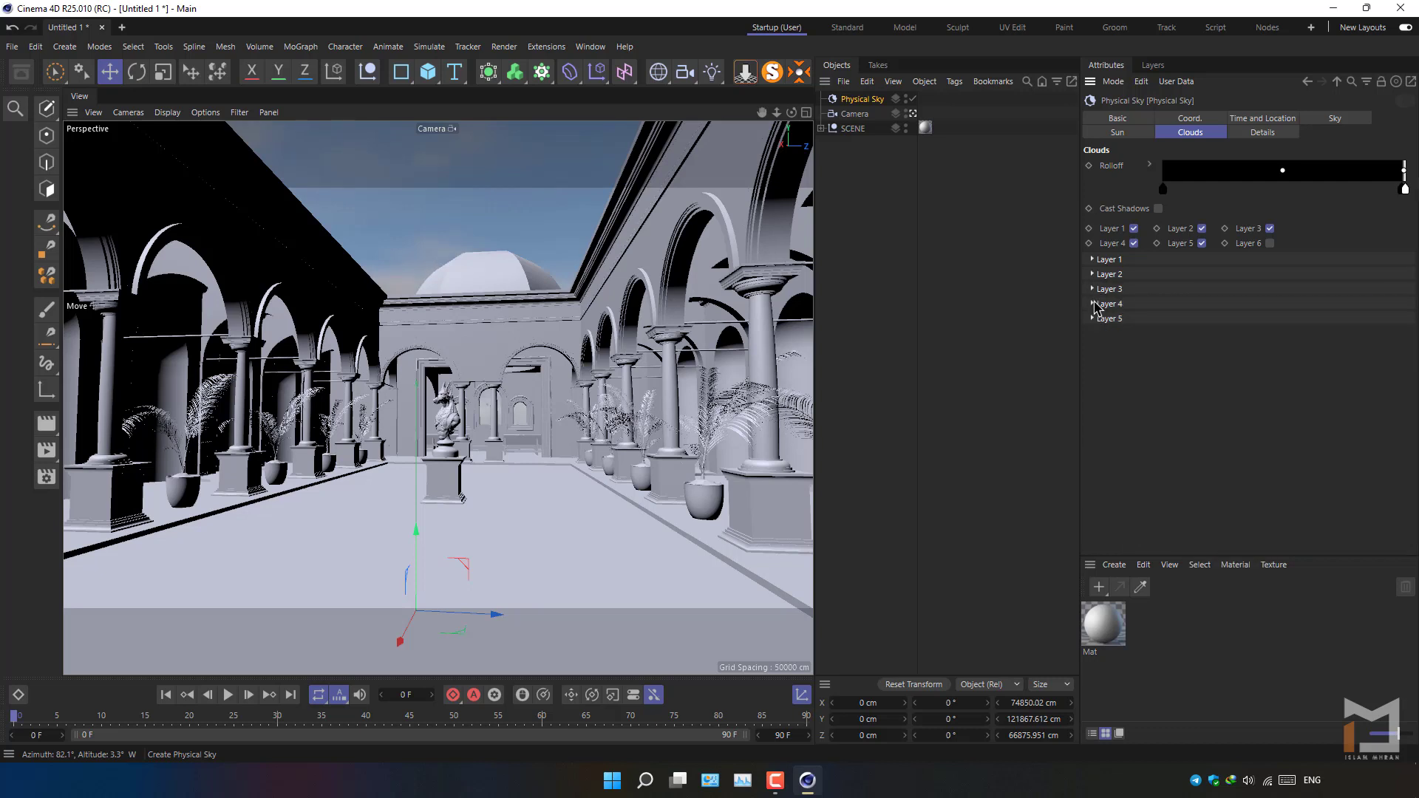
Paste the same white colour onto cloud Layer 4, then return to the sky's Basic properties.
left_click(1093, 304)
right_click(1185, 335)
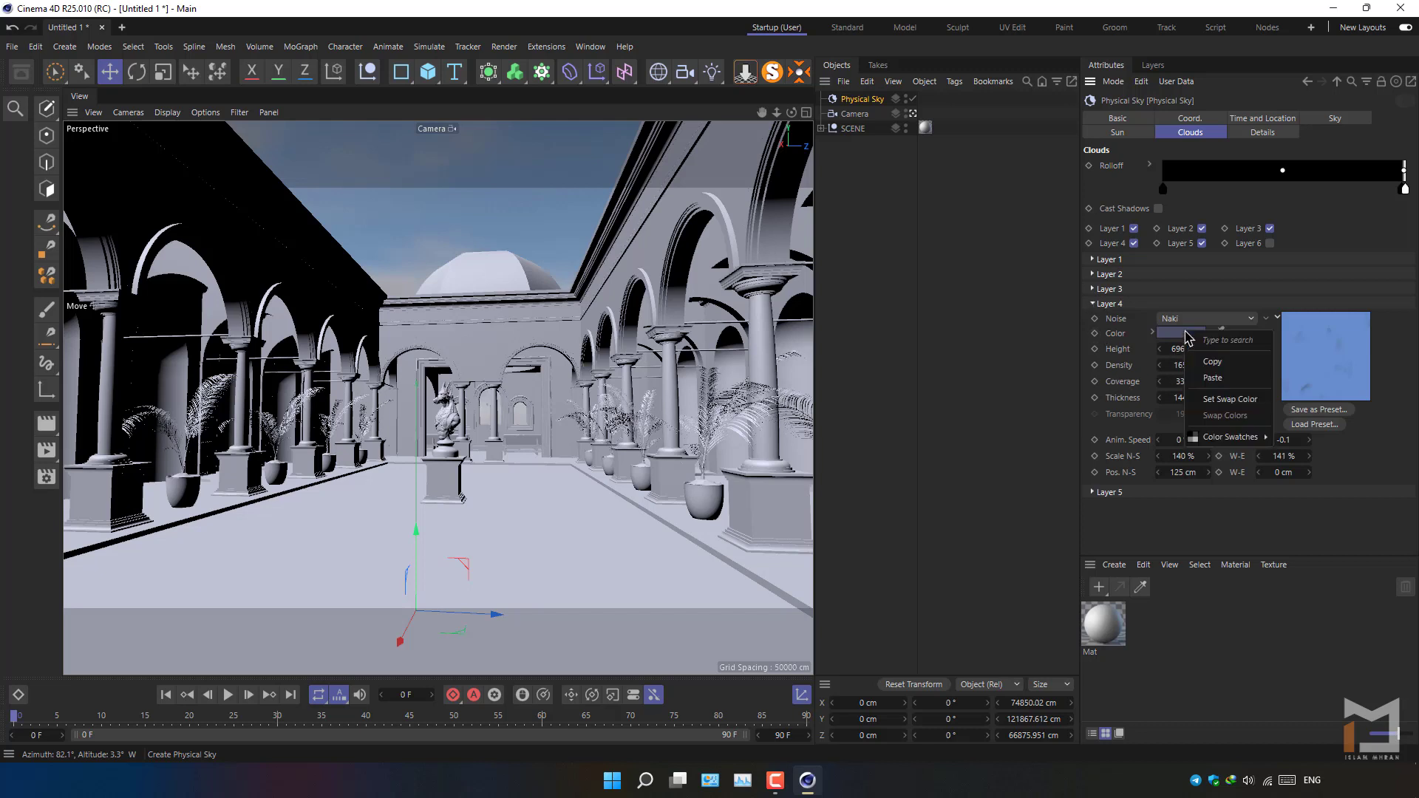
left_click(1213, 378)
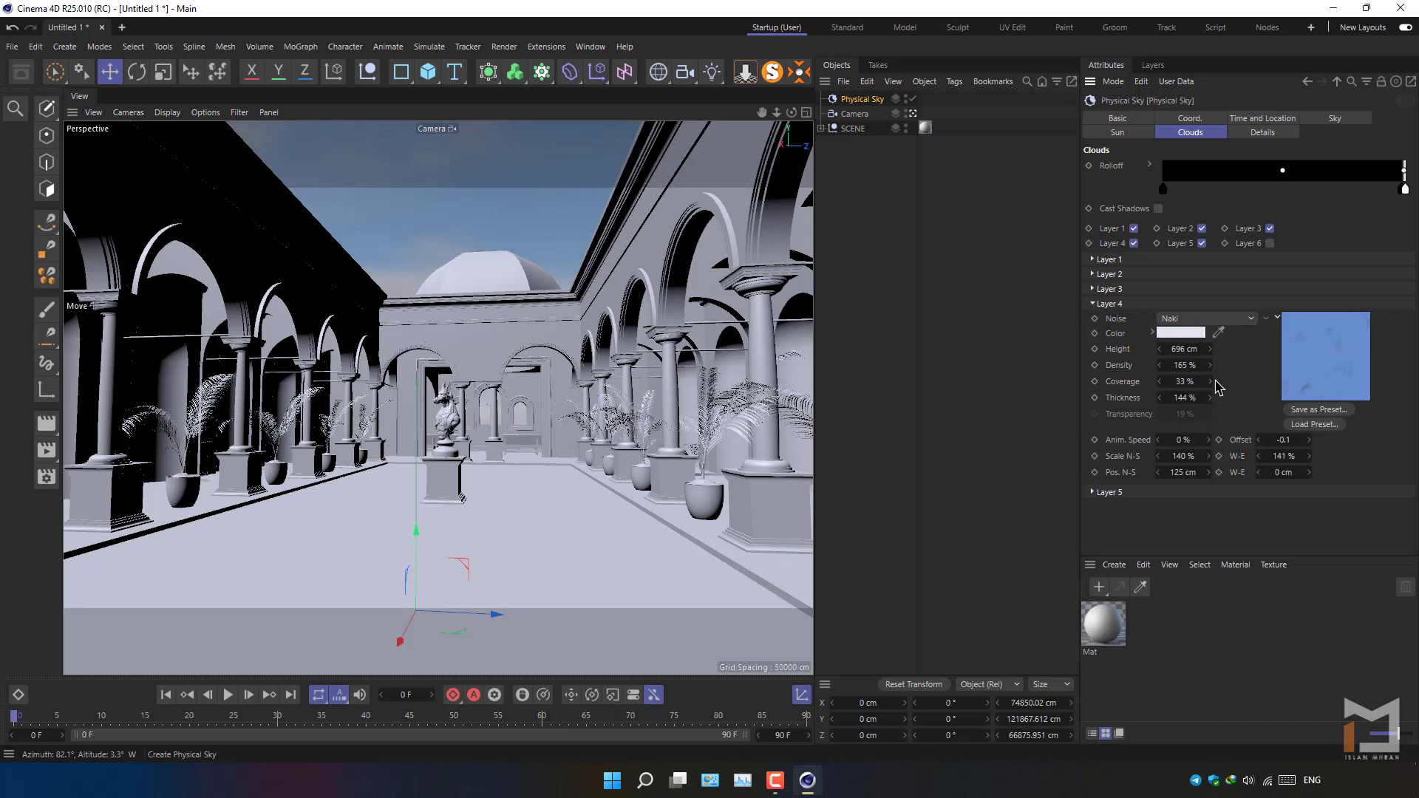
left_click(1095, 303)
left_click(1107, 319)
left_click(1106, 320)
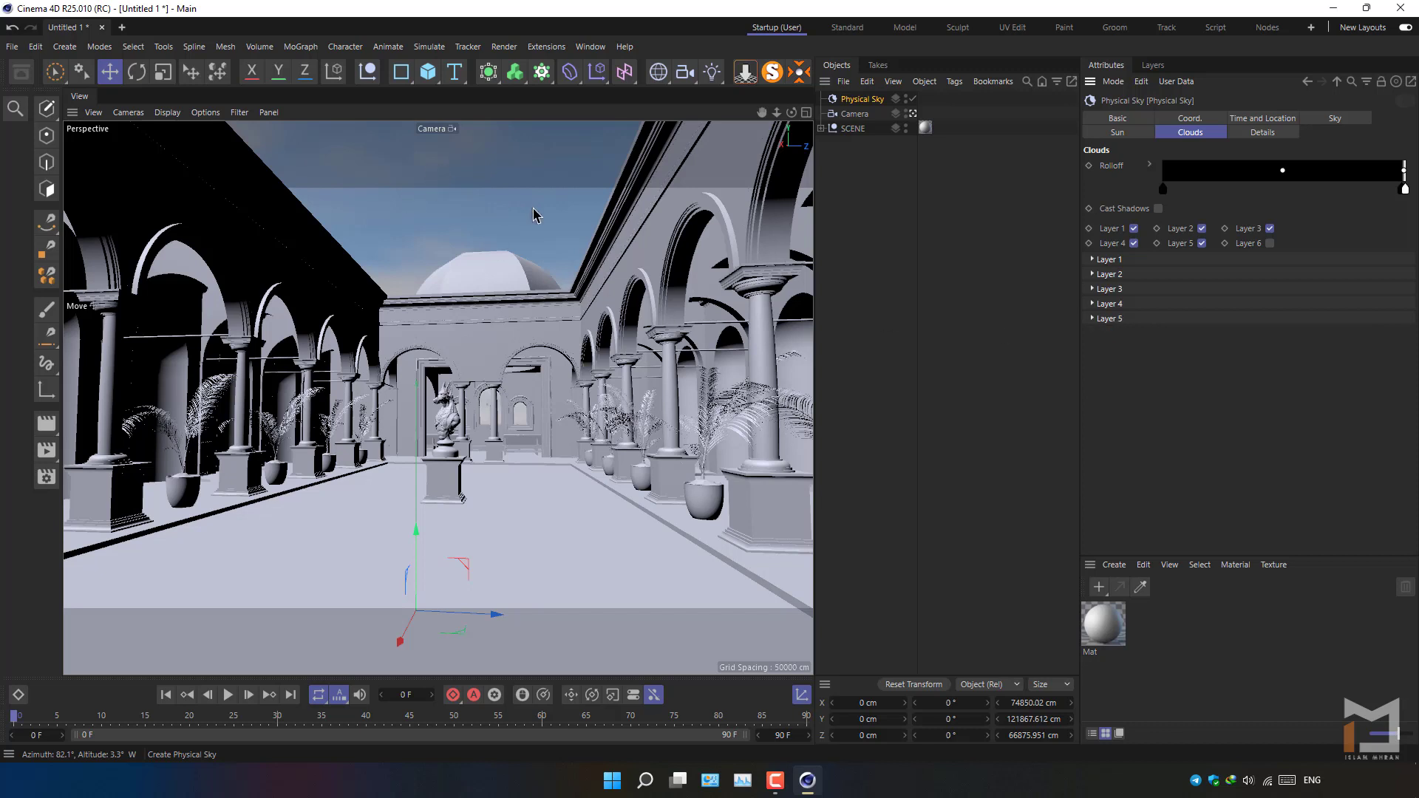
left_click(1118, 118)
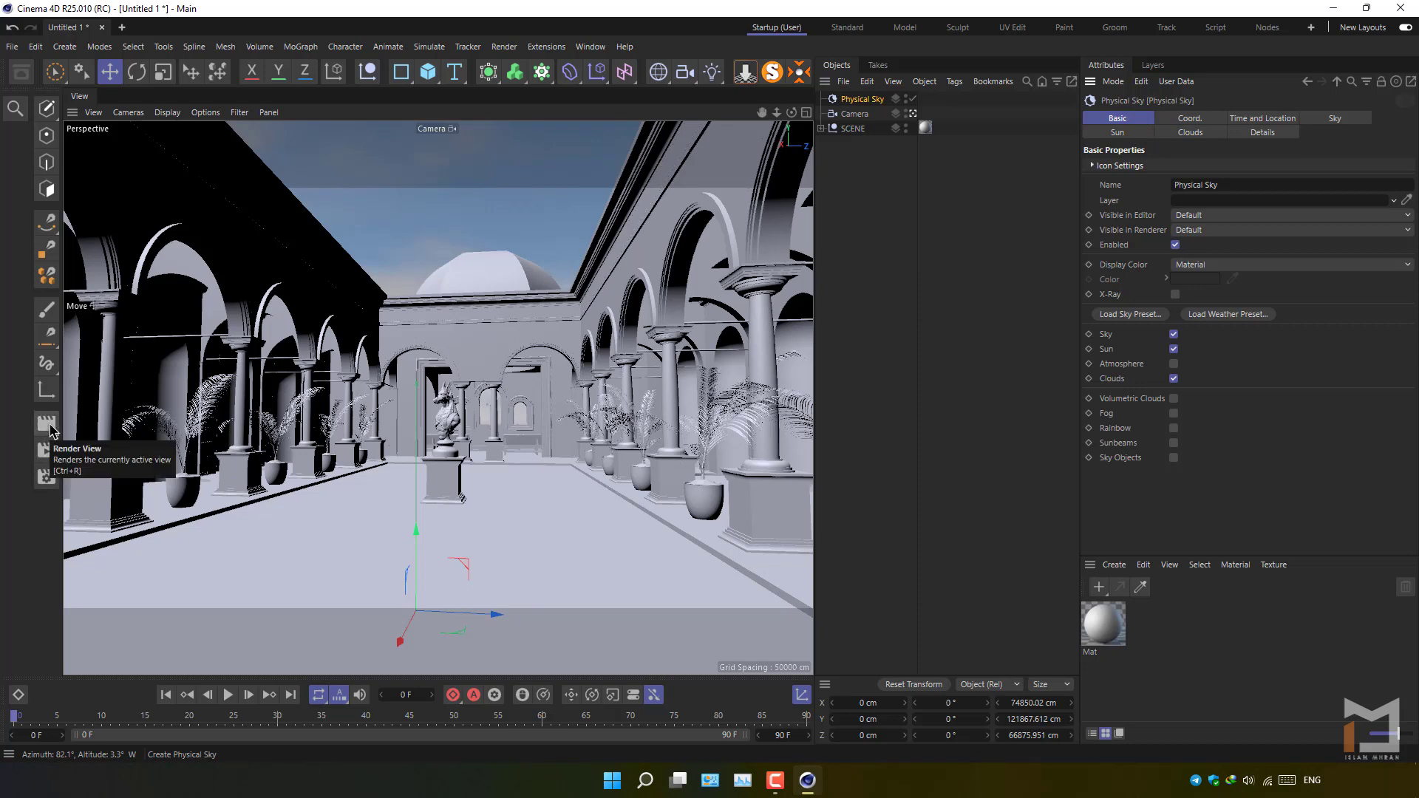
Preview the sky-lit courtyard in the viewport, then render the full scene to the Picture Viewer.
left_click(50, 428)
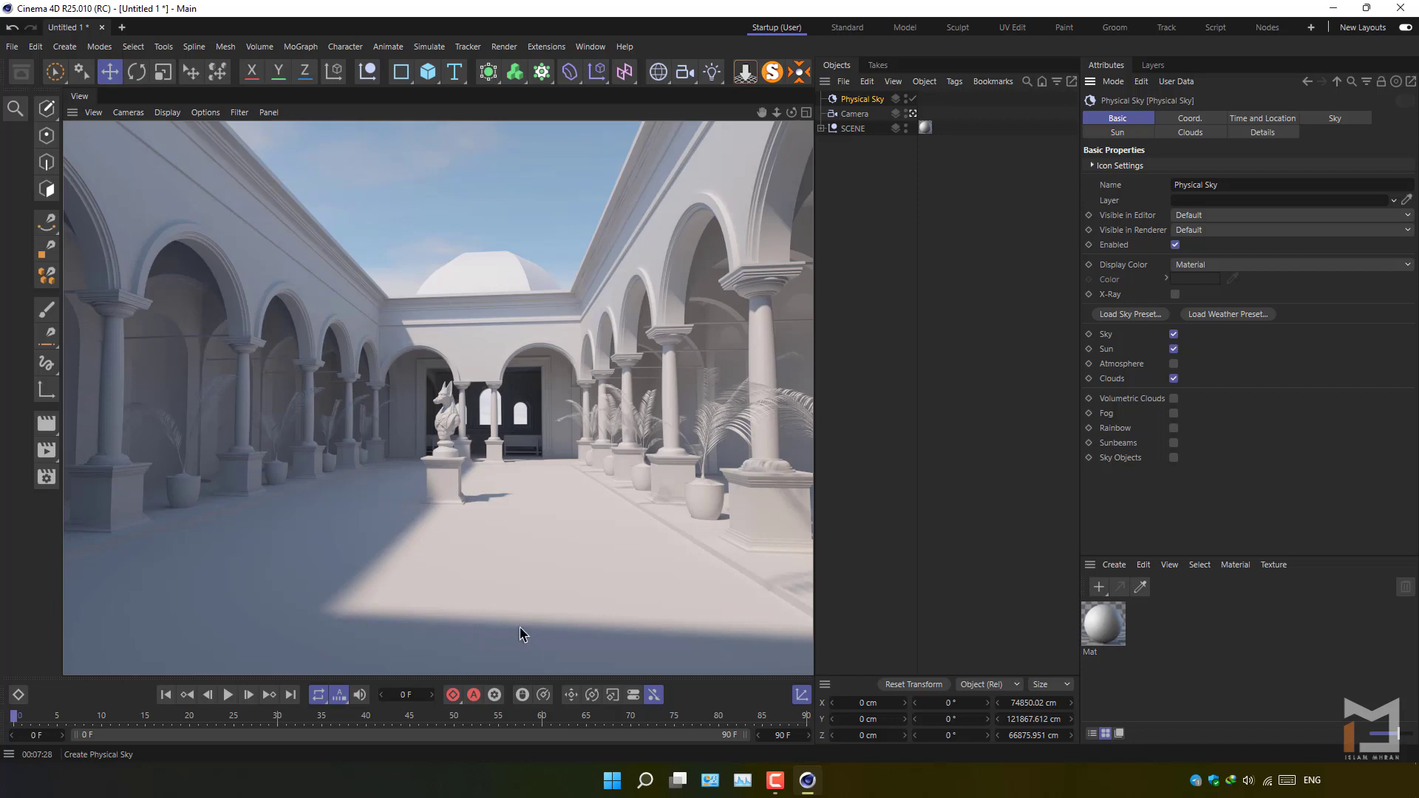
left_click(46, 450)
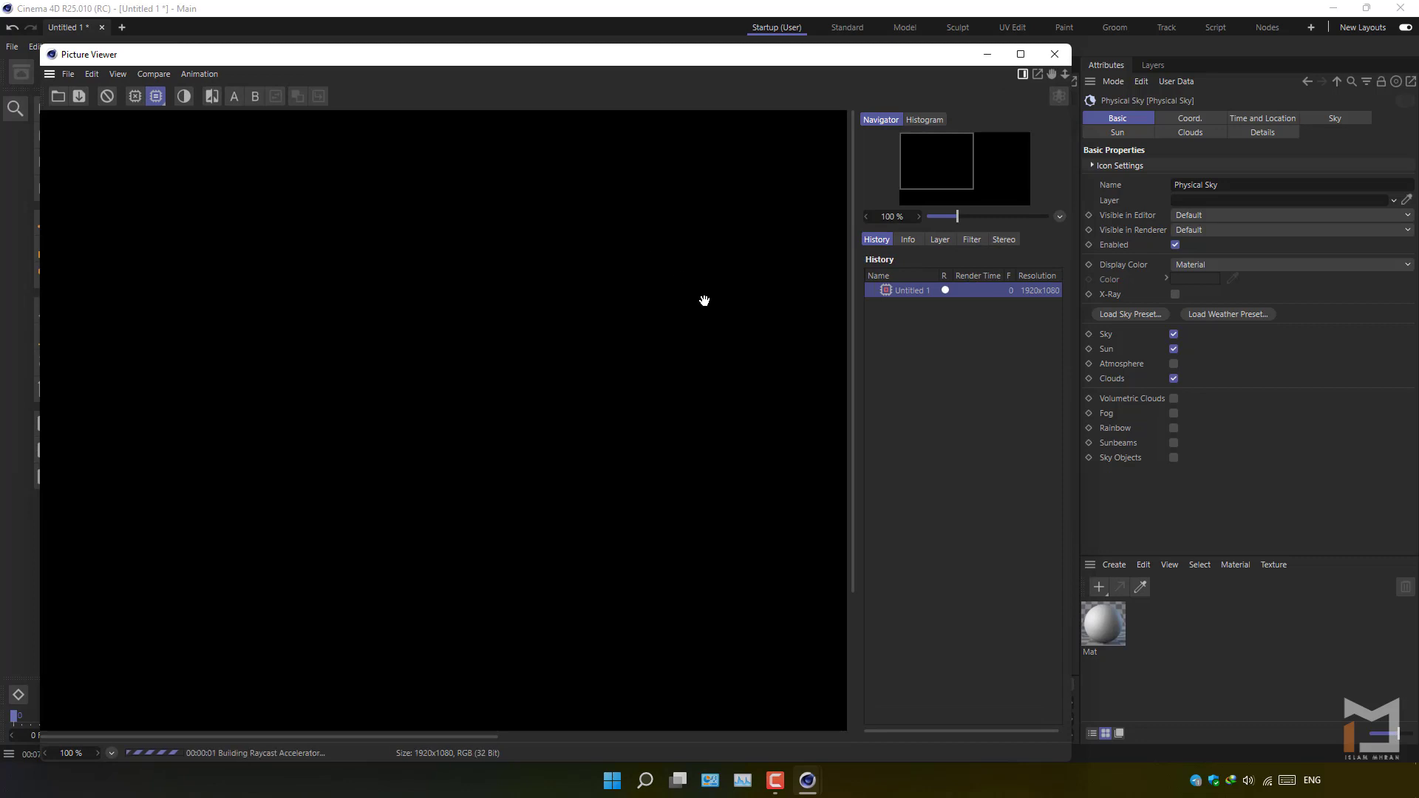
Let the 1920×1080 render finish, then zoom to 80% and pan across the image.
scroll(631, 380, "down", 3)
scroll(630, 381, "down", 1)
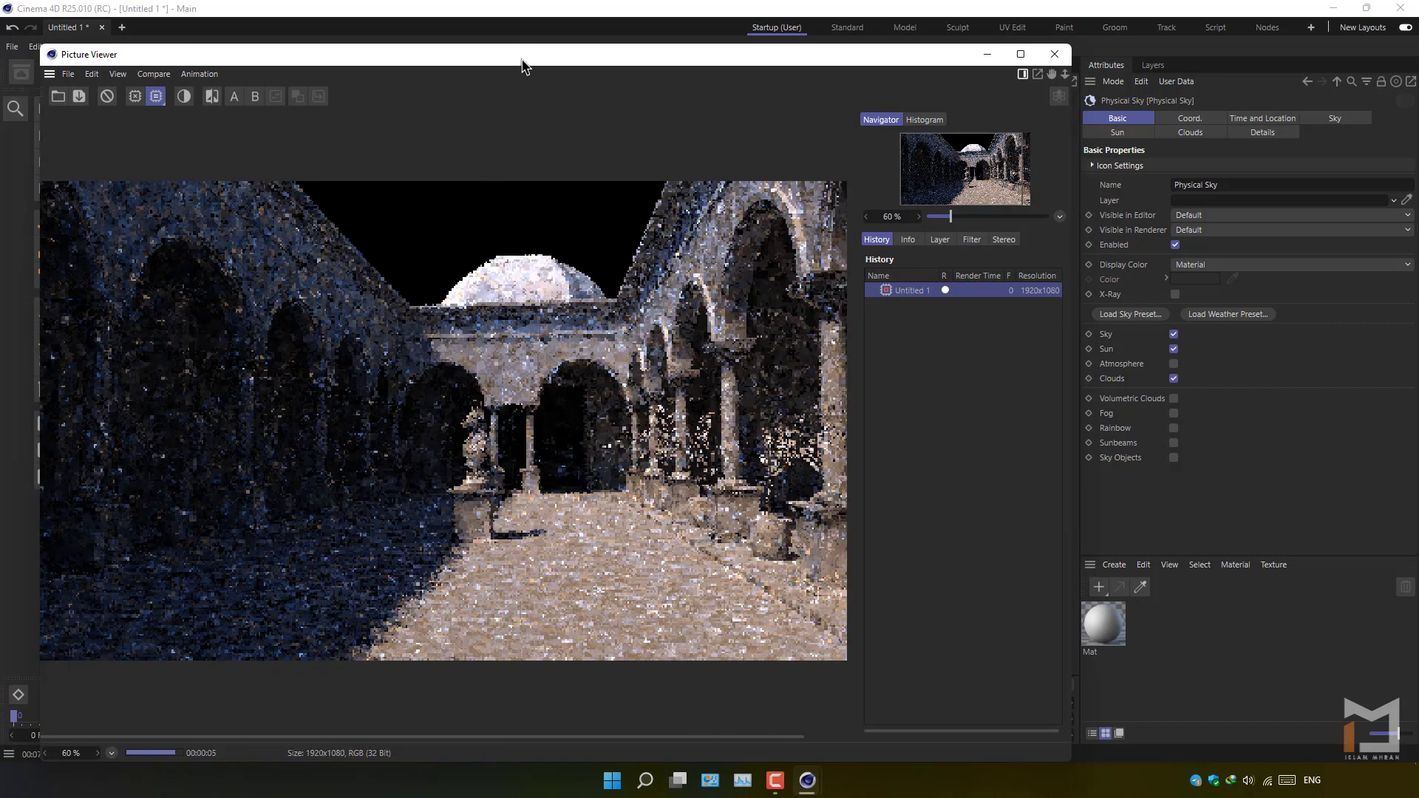
left_click_drag(523, 58, 533, 41)
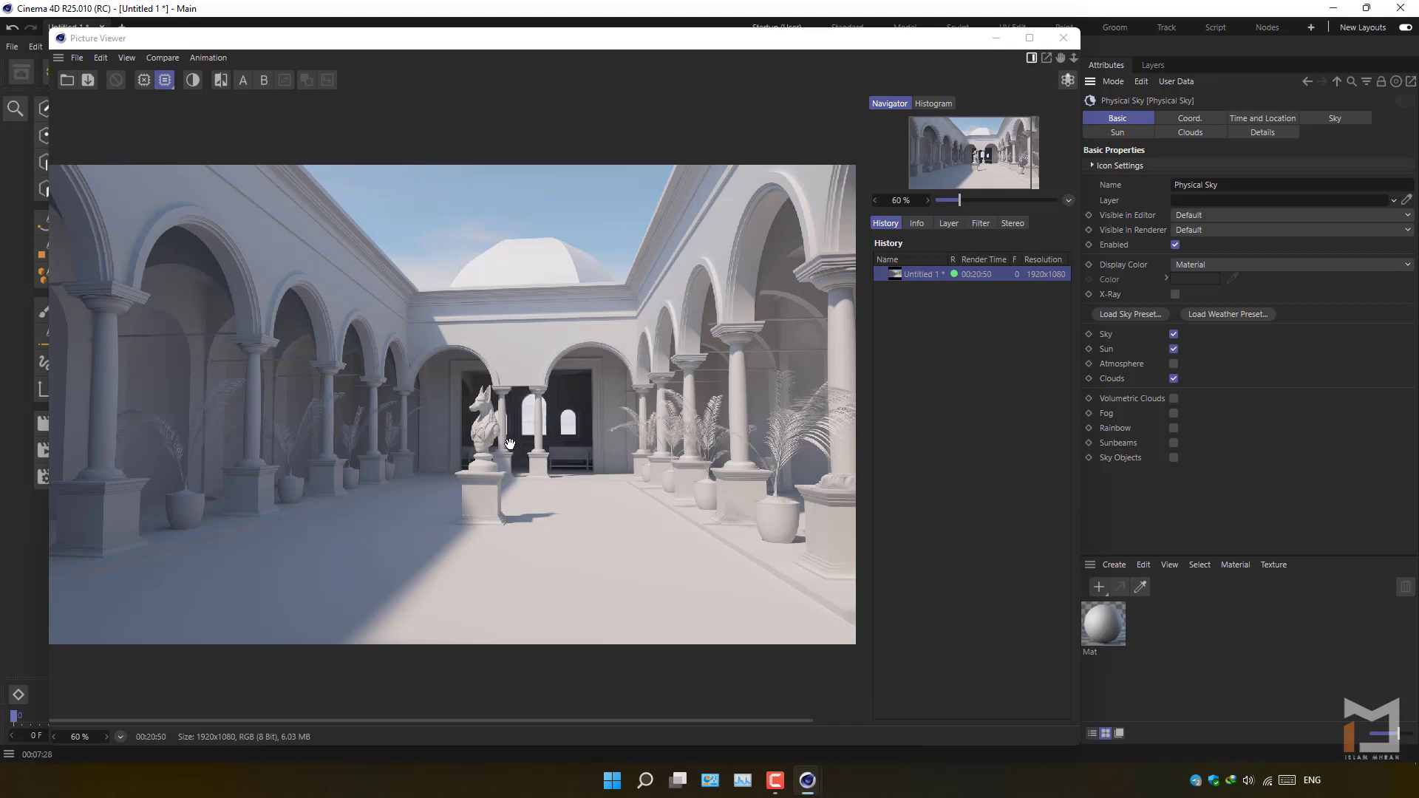
scroll(510, 445, "up", 2)
mouse_move(481, 445)
left_mouse_down()
mouse_move(634, 423)
mouse_move(302, 464)
mouse_move(506, 428)
left_mouse_up()
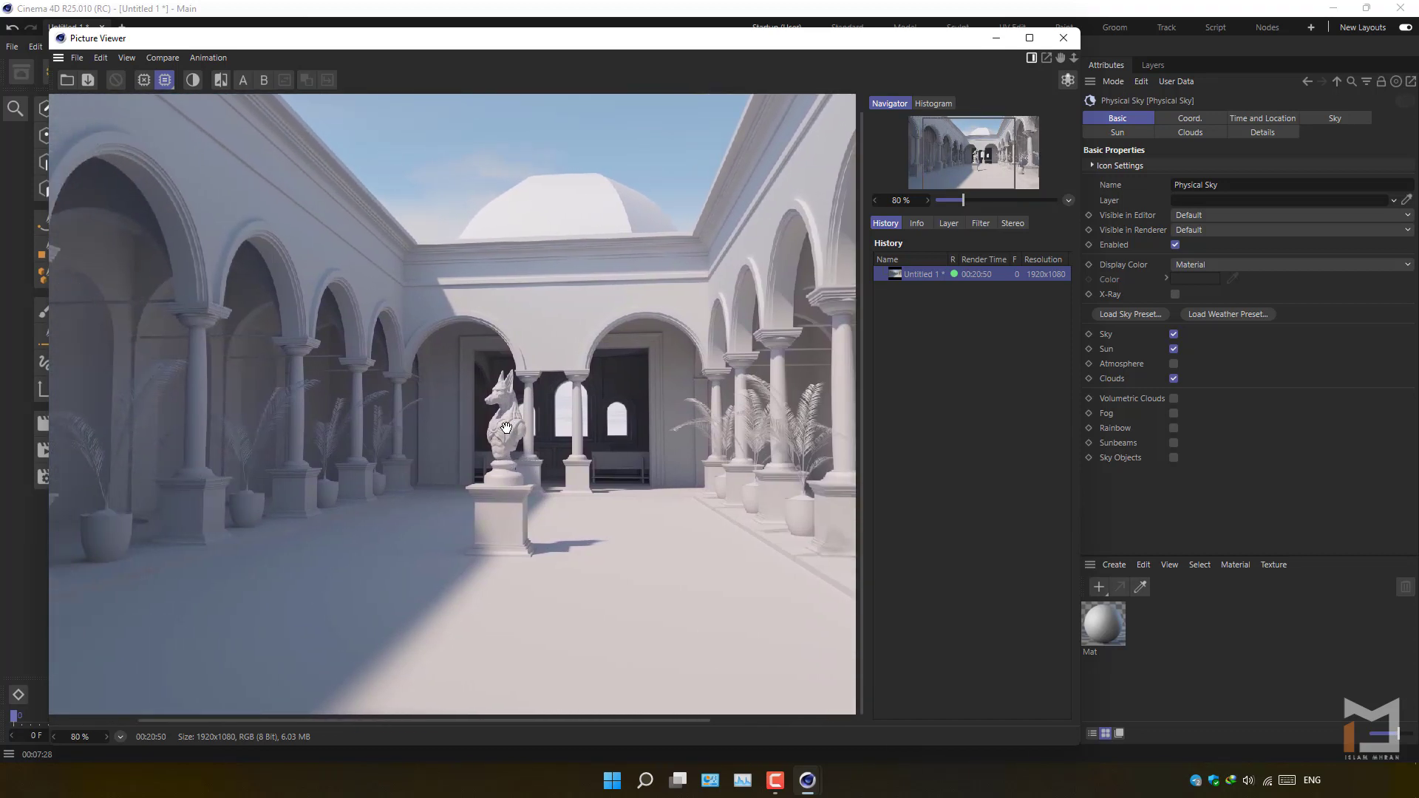
left_click(127, 58)
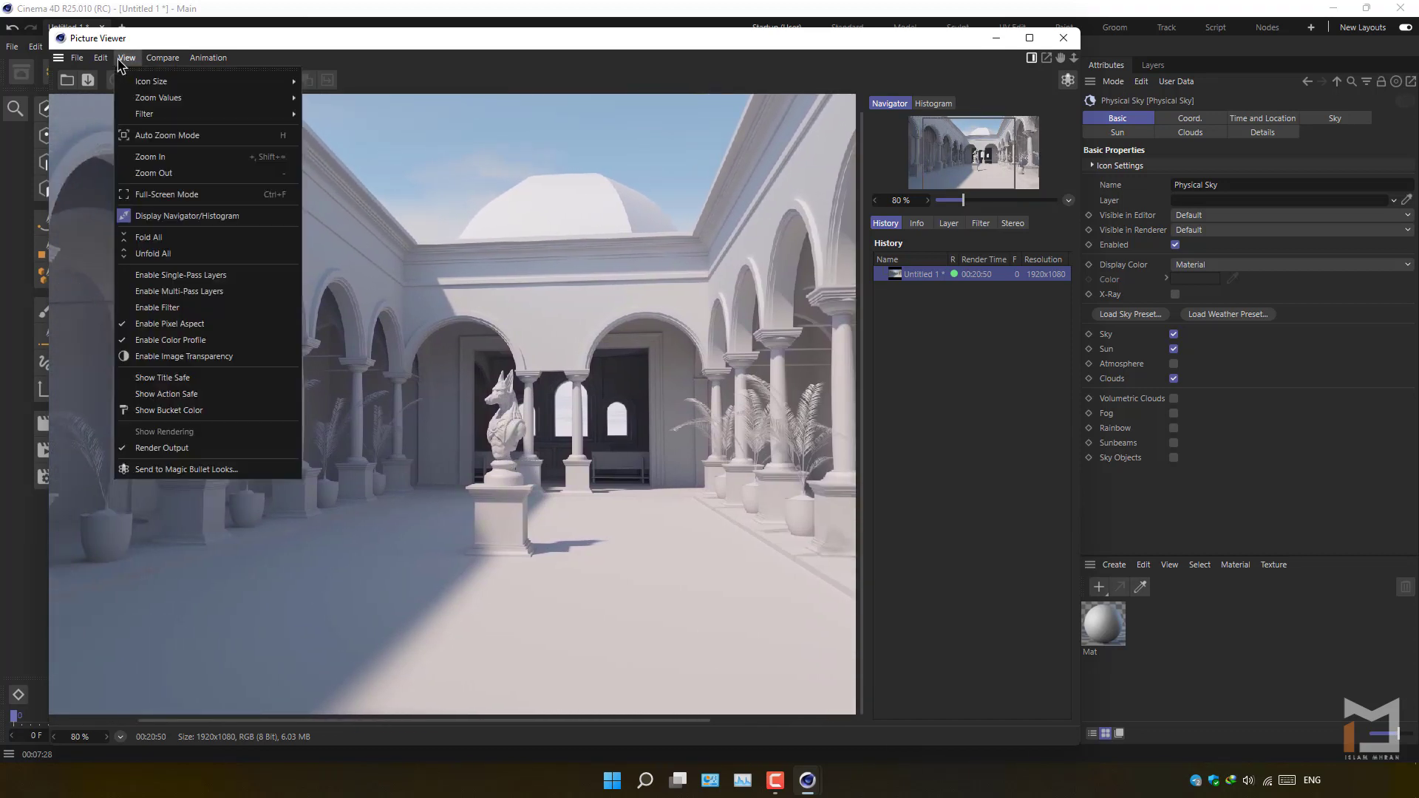
left_click(176, 471)
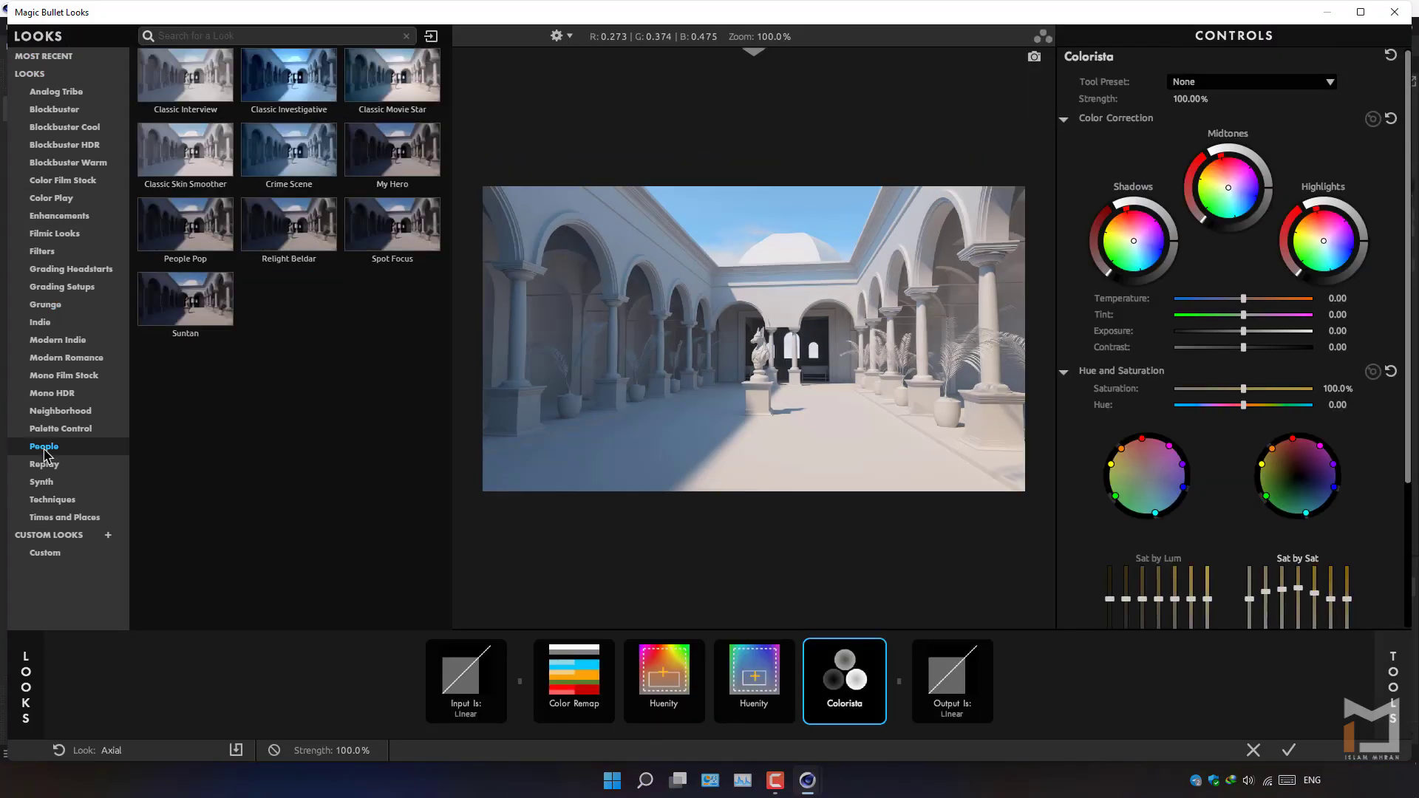
left_click(193, 168)
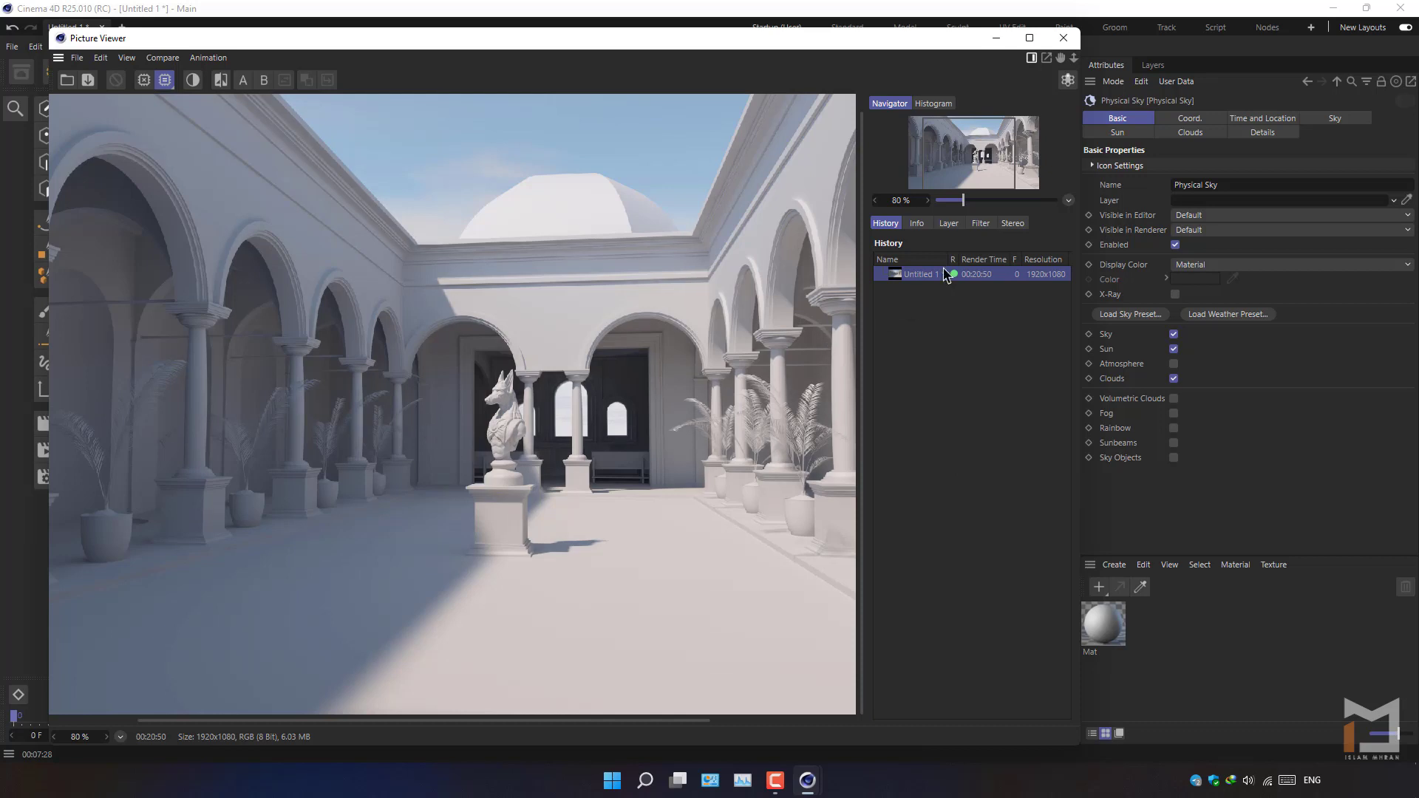
Save the render as Untitled 1.jpg at 100% JPG quality, then minimize Cinema 4D.
left_click_drag(616, 39, 694, 31)
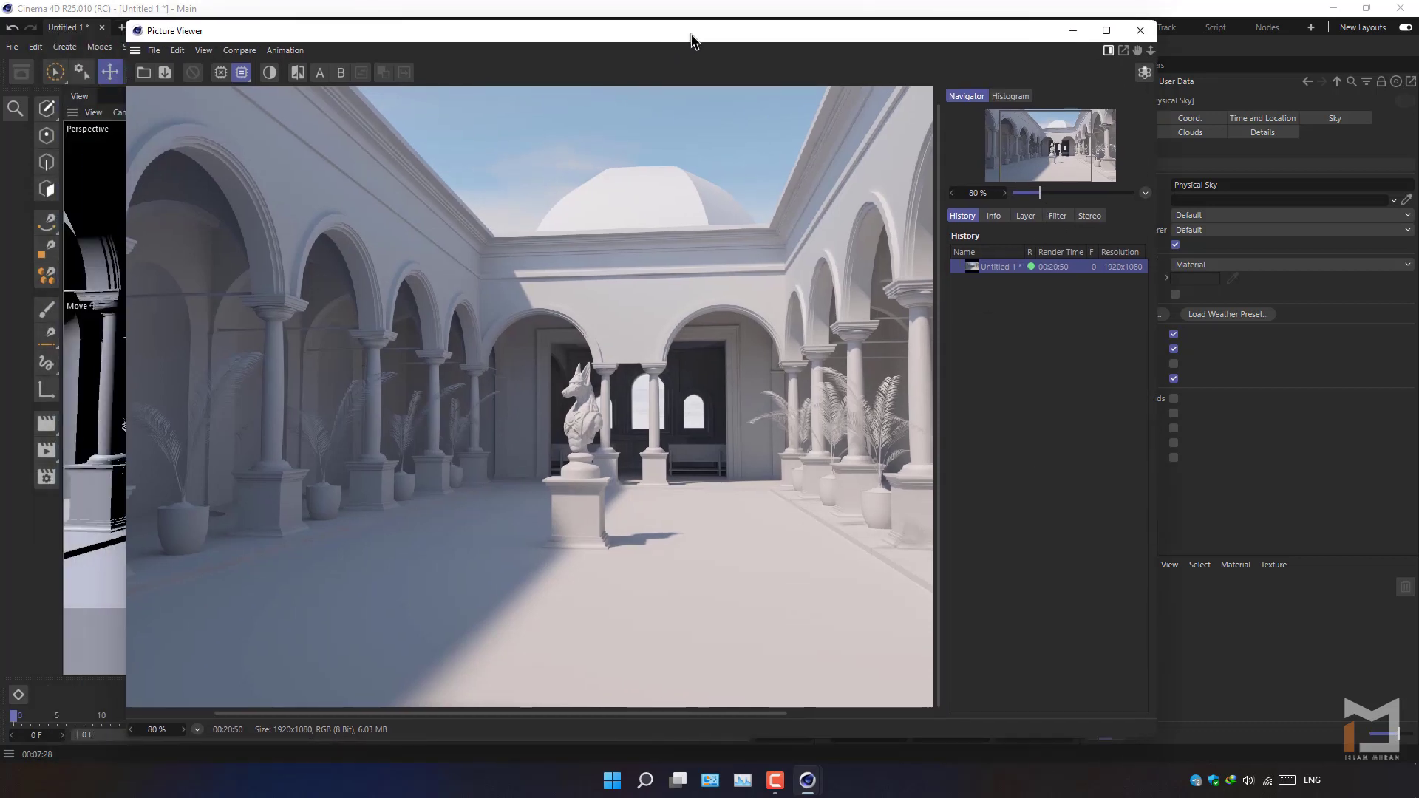
left_click(165, 72)
left_click(167, 53)
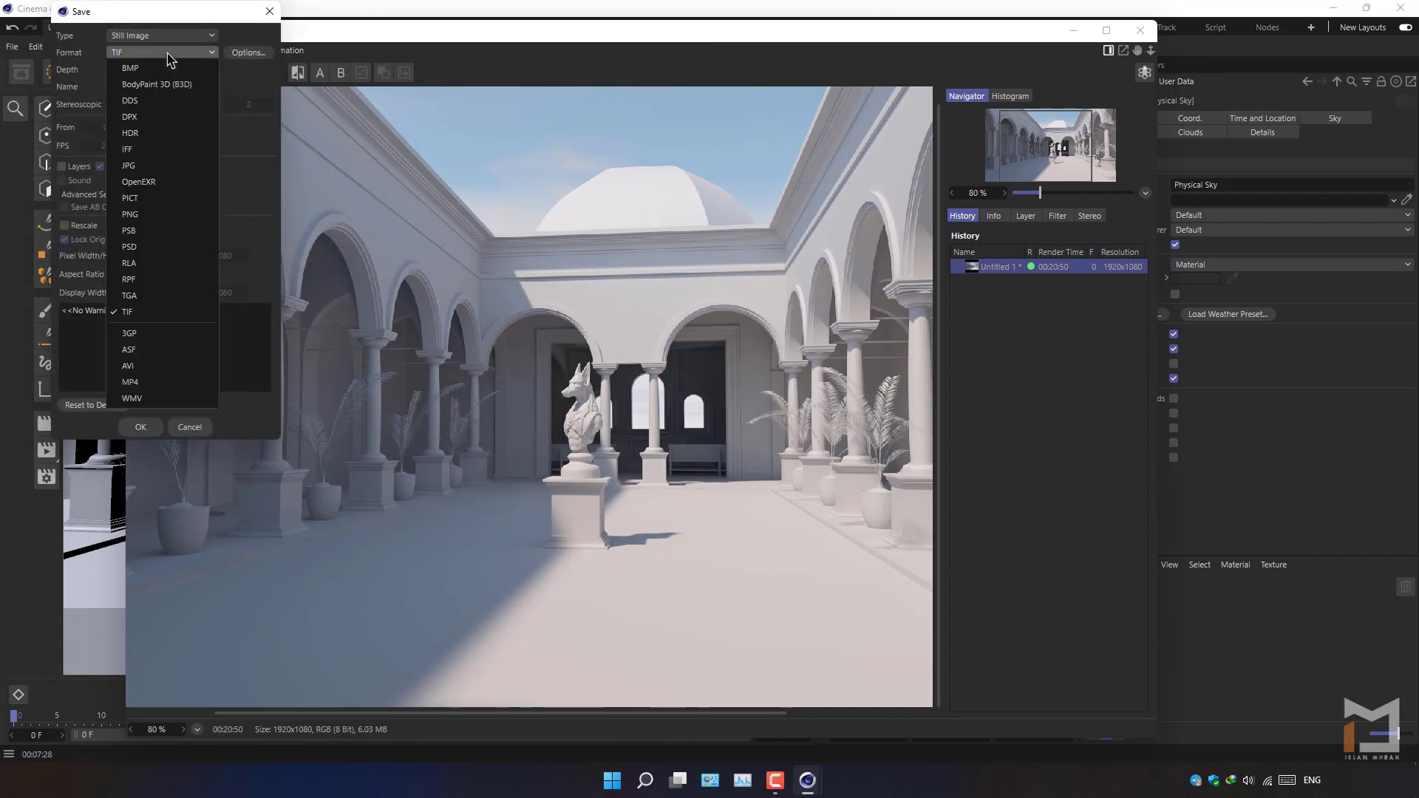
left_click(156, 169)
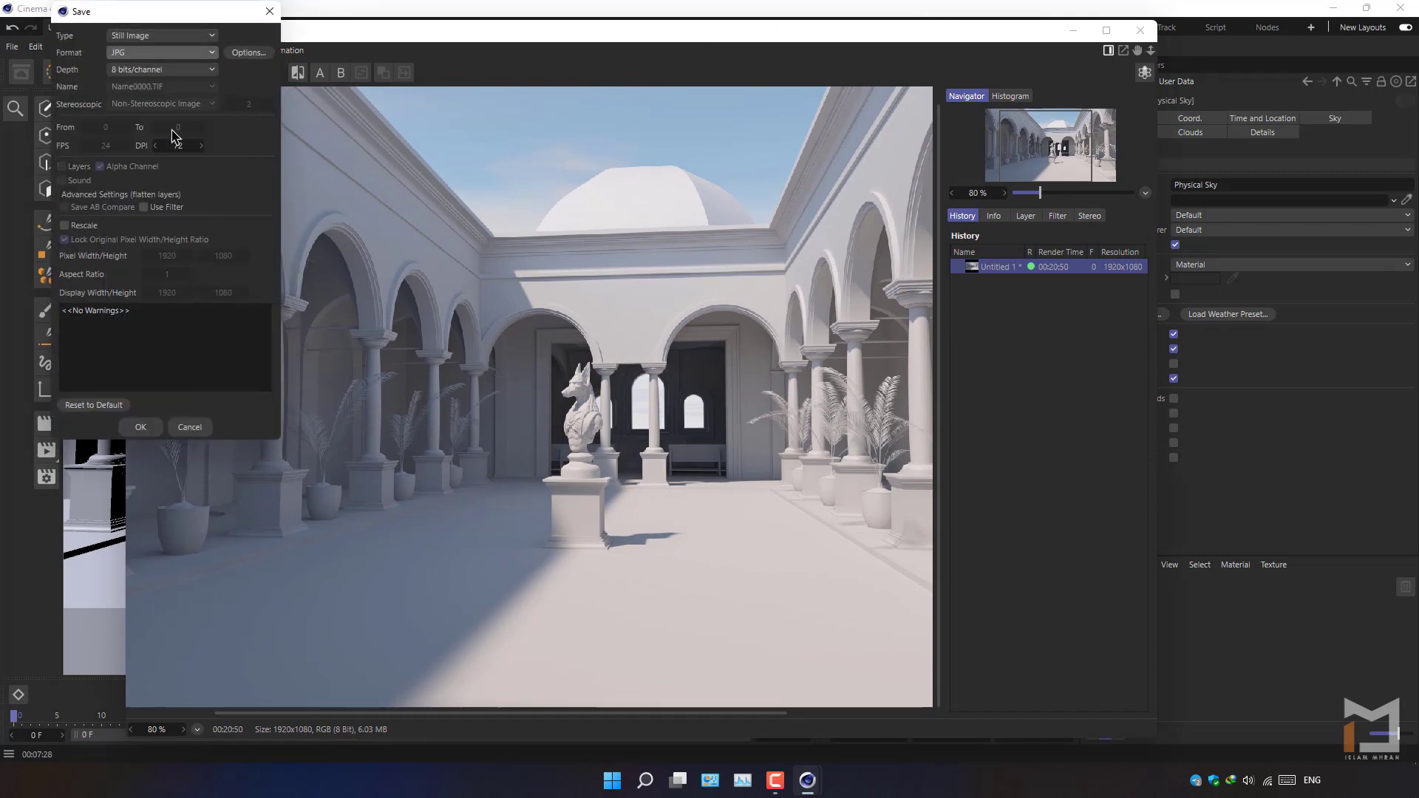
left_click(255, 55)
left_click_drag(336, 107, 367, 109)
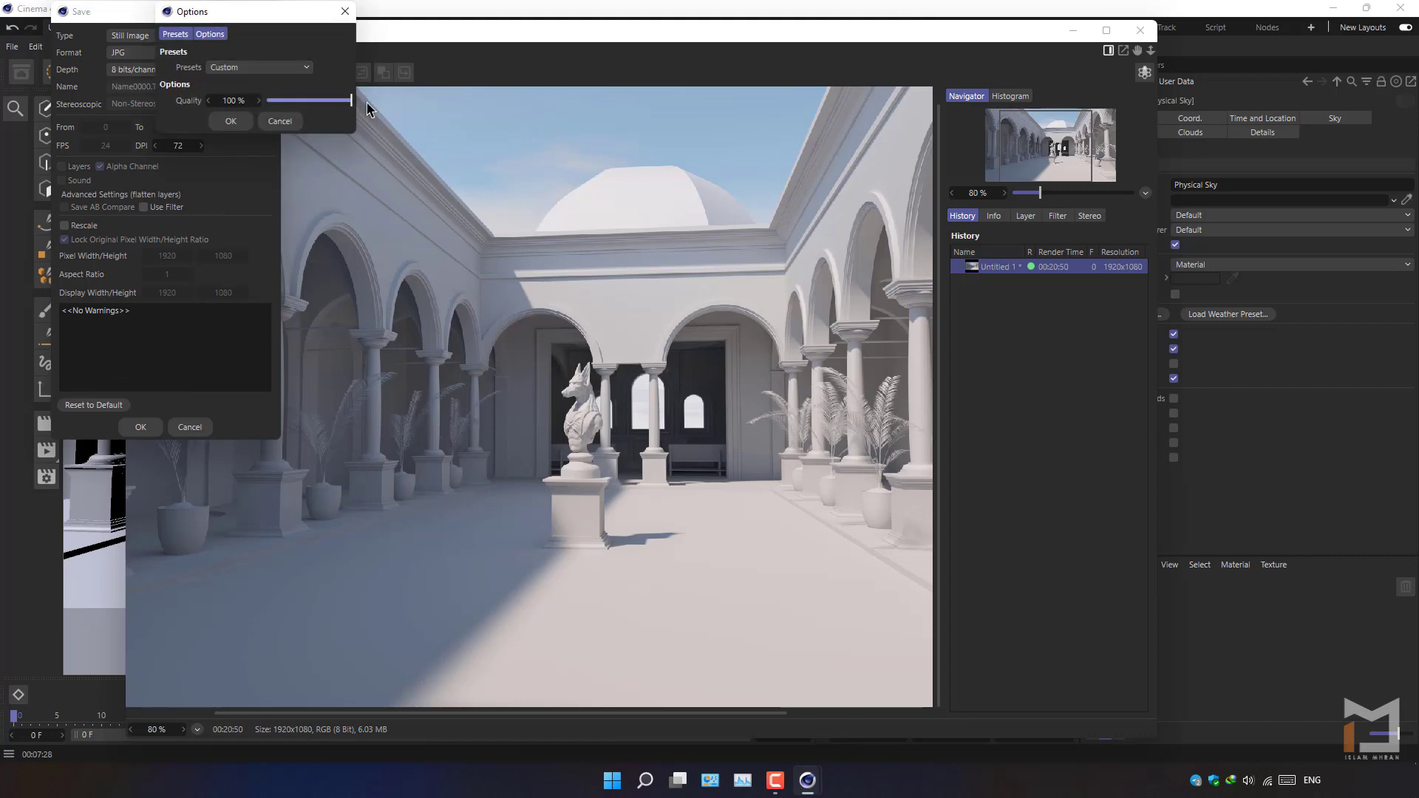
left_click(231, 122)
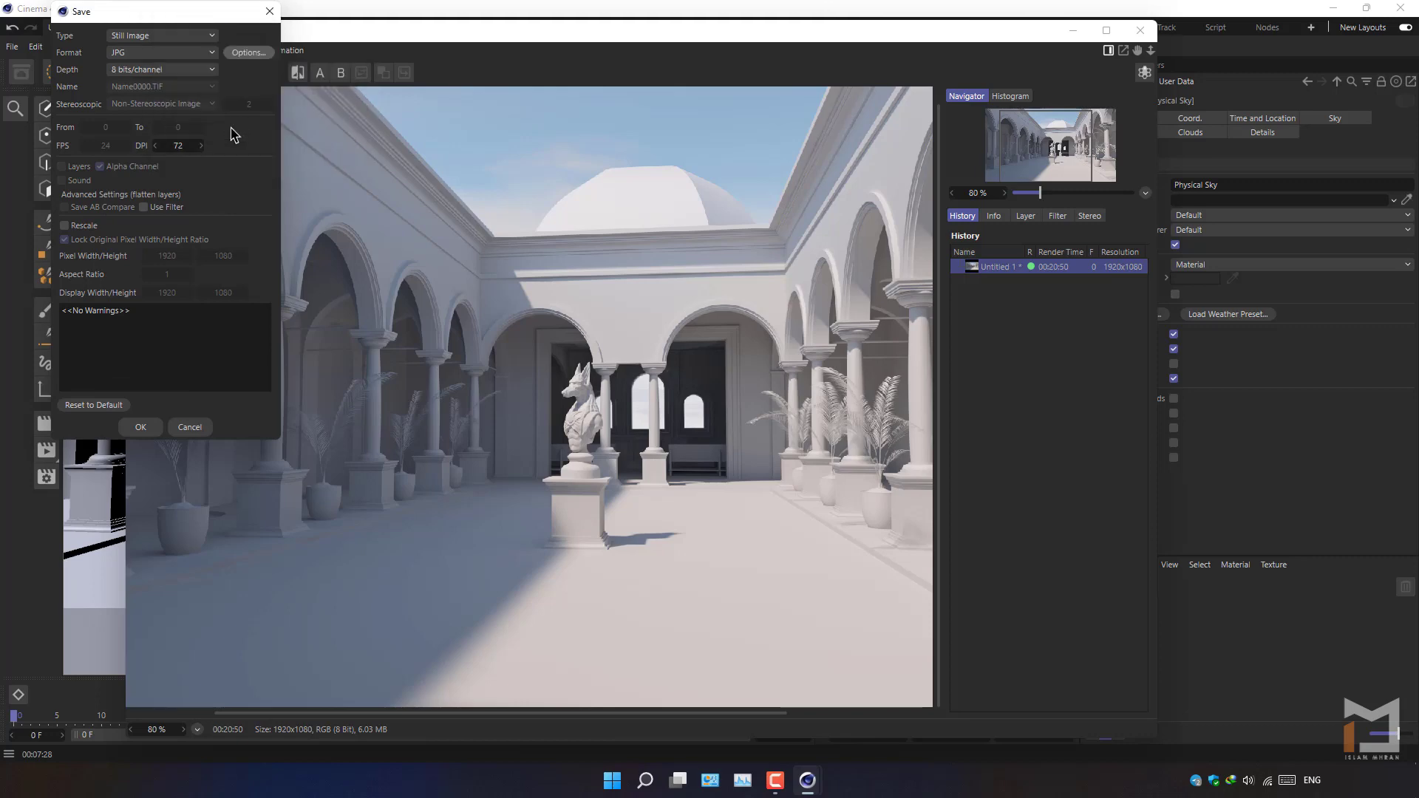
left_click(148, 427)
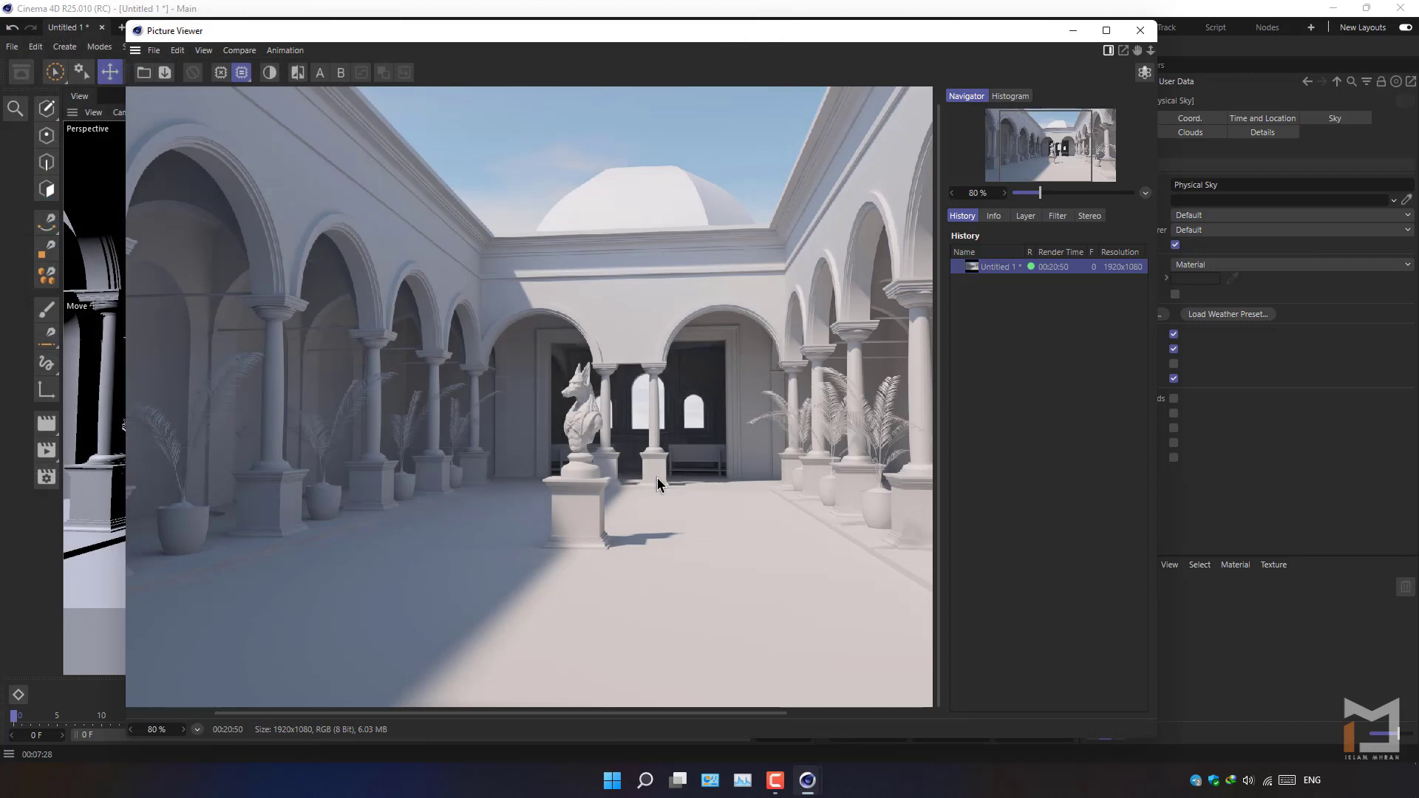
left_click(1332, 9)
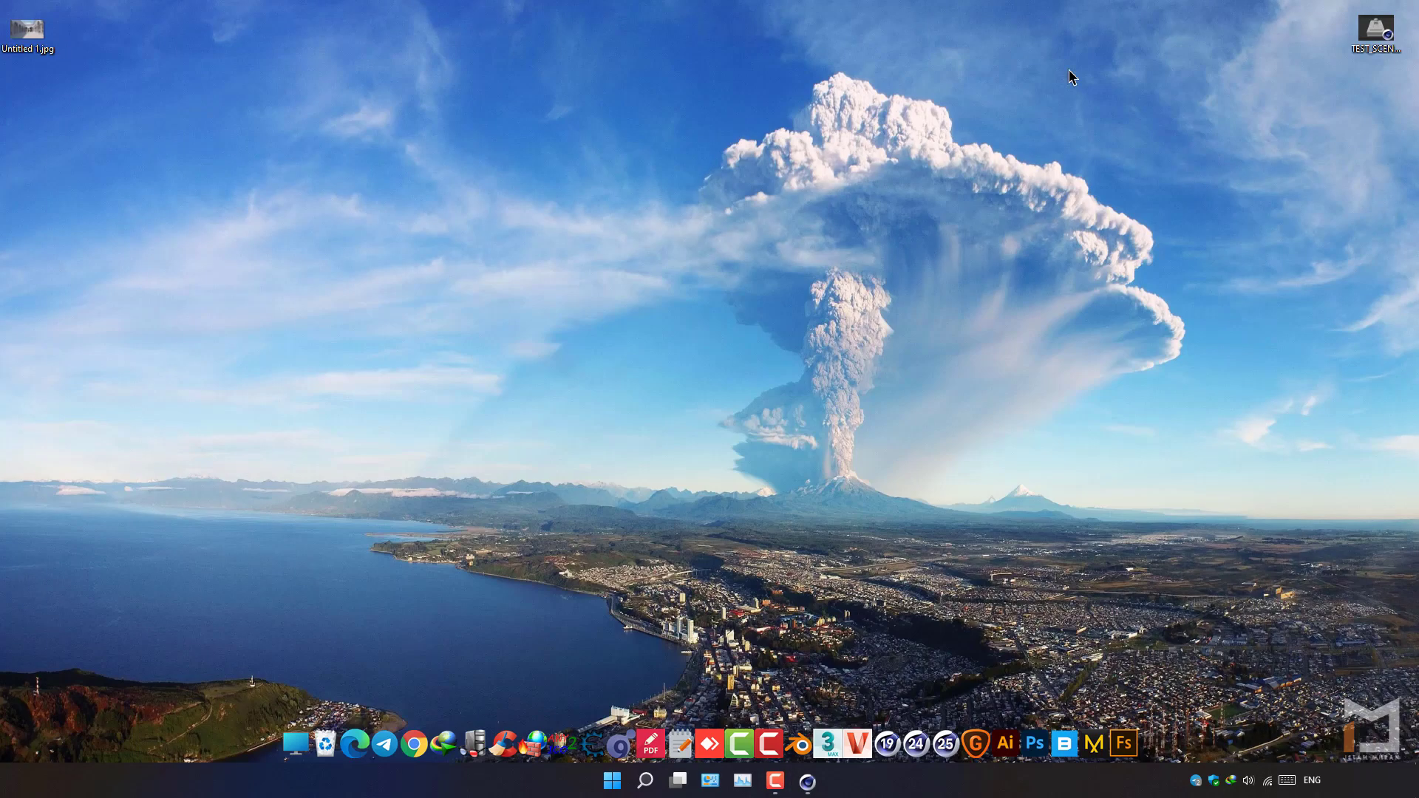
Open Untitled 1.jpg from the desktop in Photos, setting Photos as the default for JPG files.
double_click(18, 28)
left_click(650, 515)
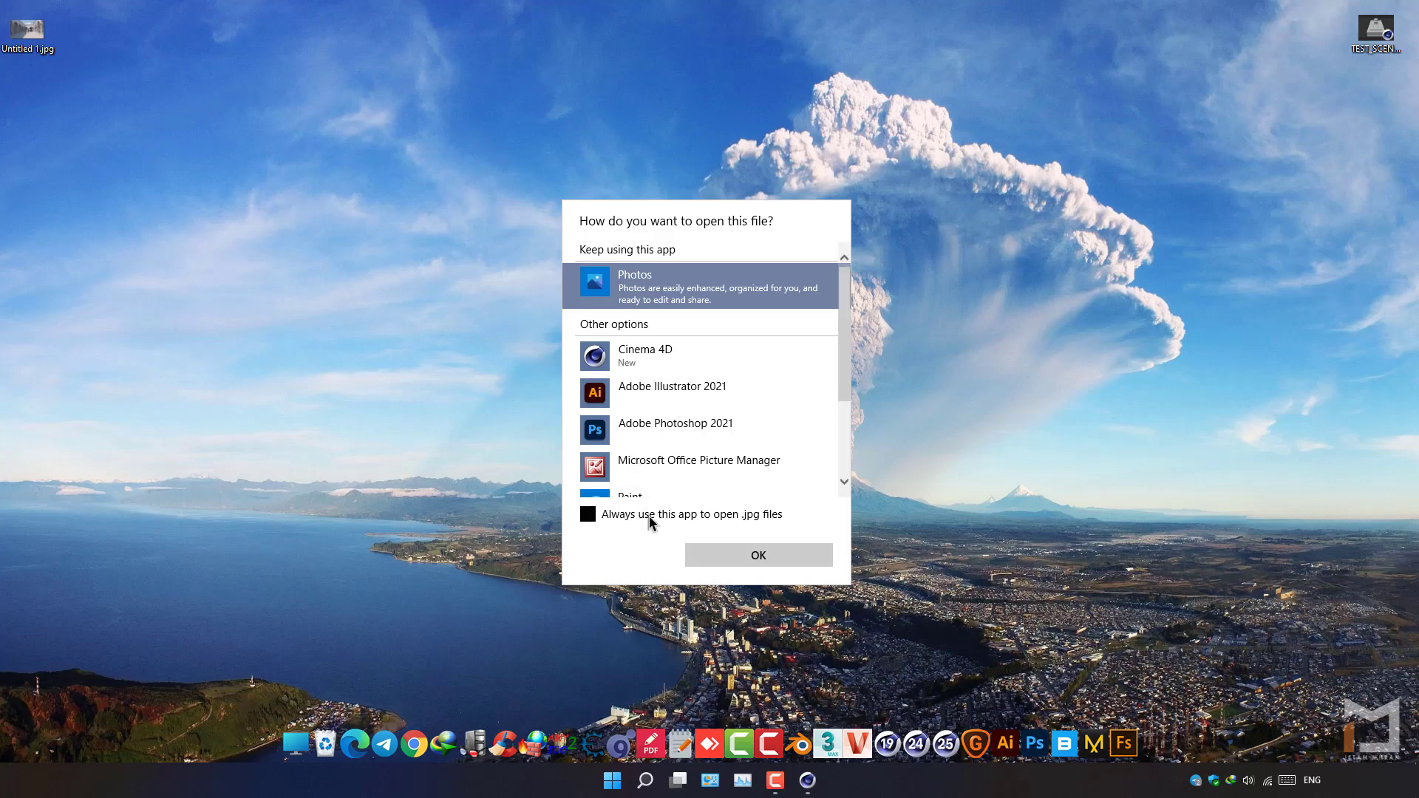
left_click(778, 563)
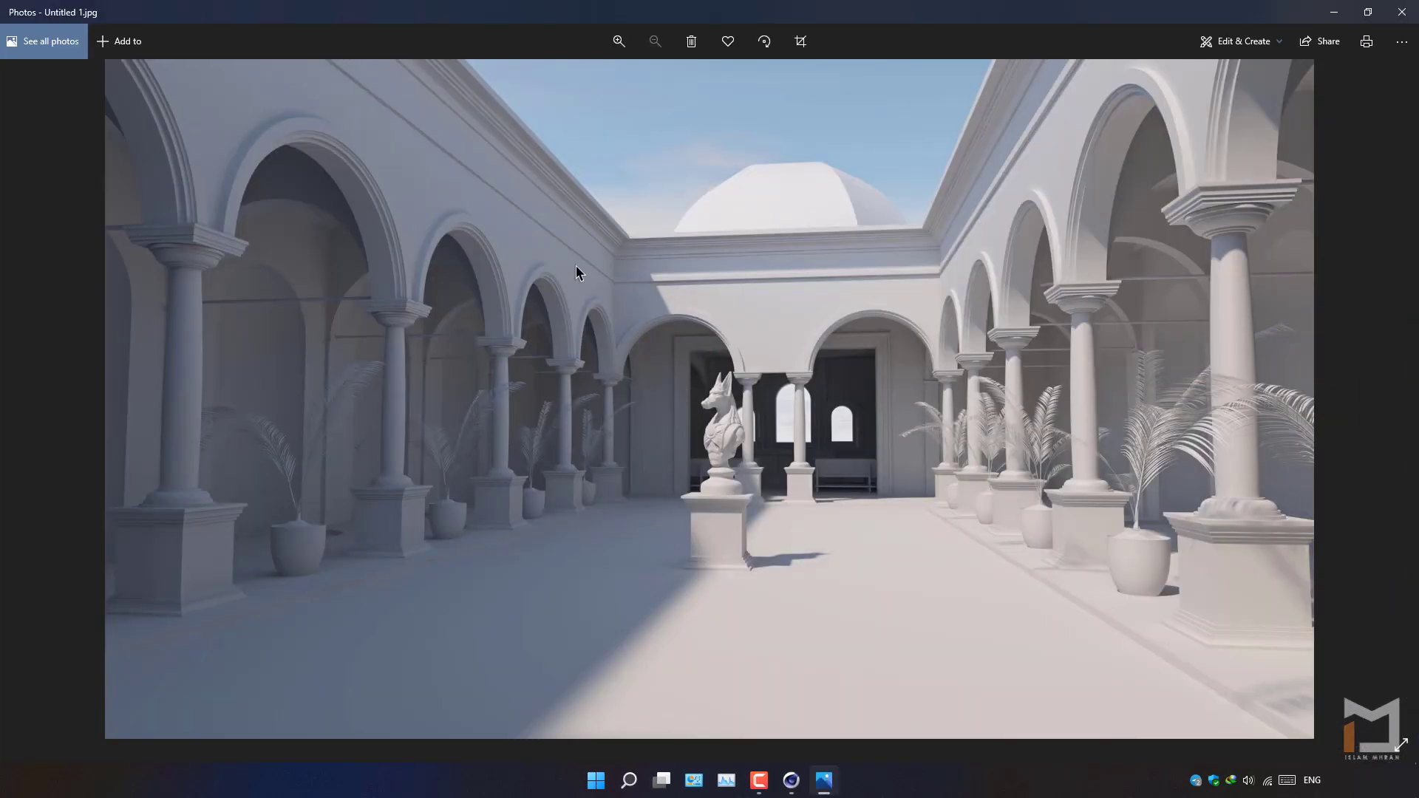